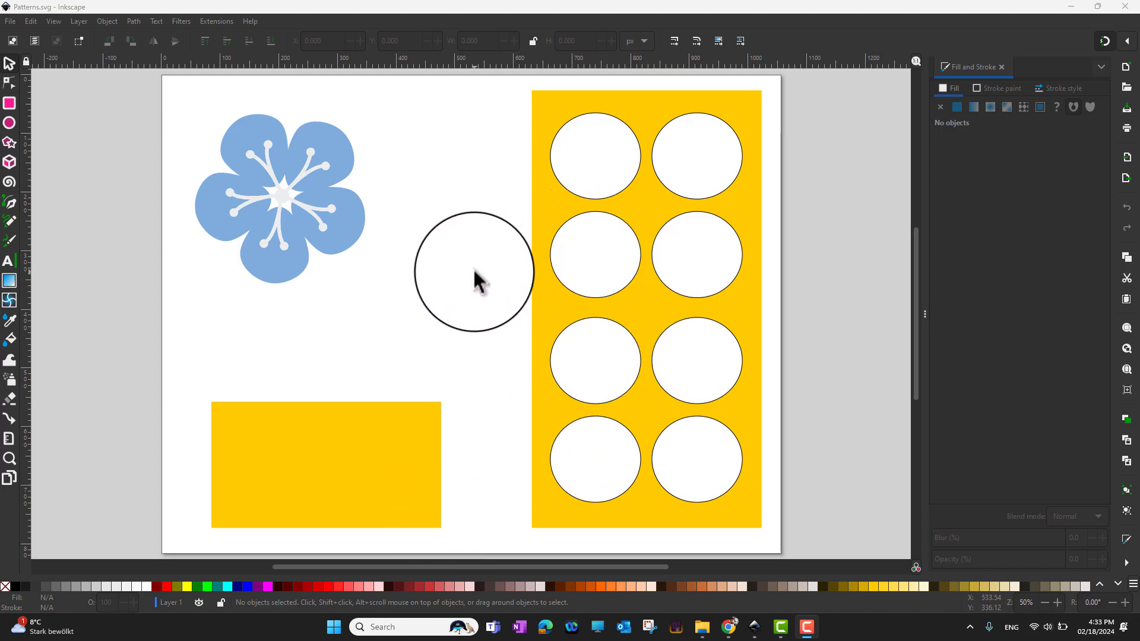
Step: Fill the left circle in the first row with the Stripes 1:1 pattern
click(588, 166)
click(1002, 92)
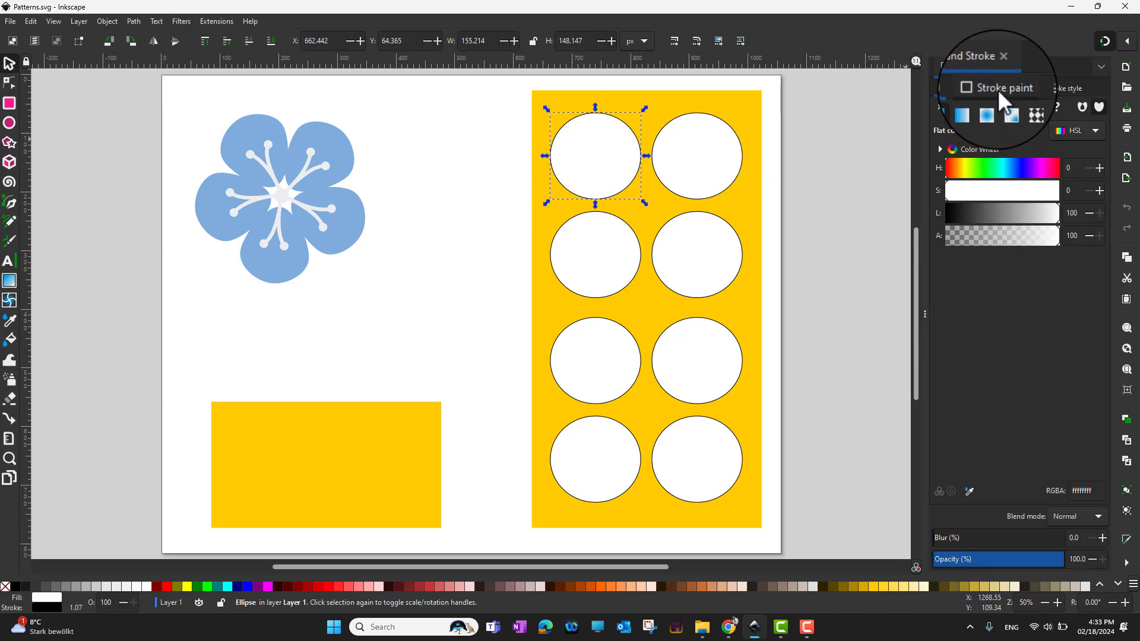
click(950, 88)
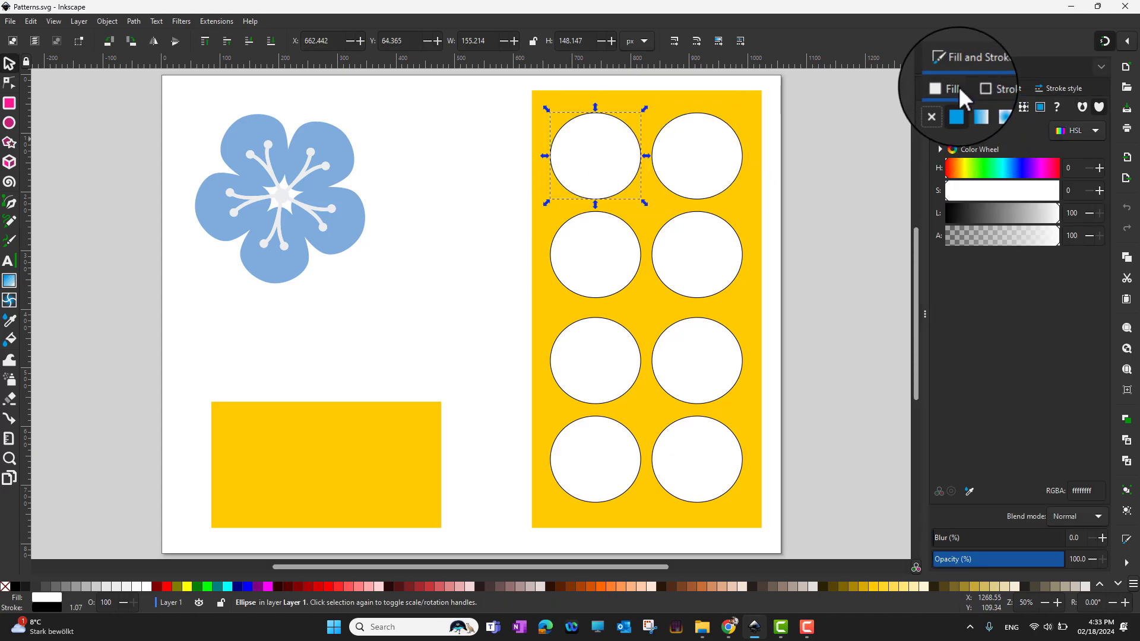
click(1024, 109)
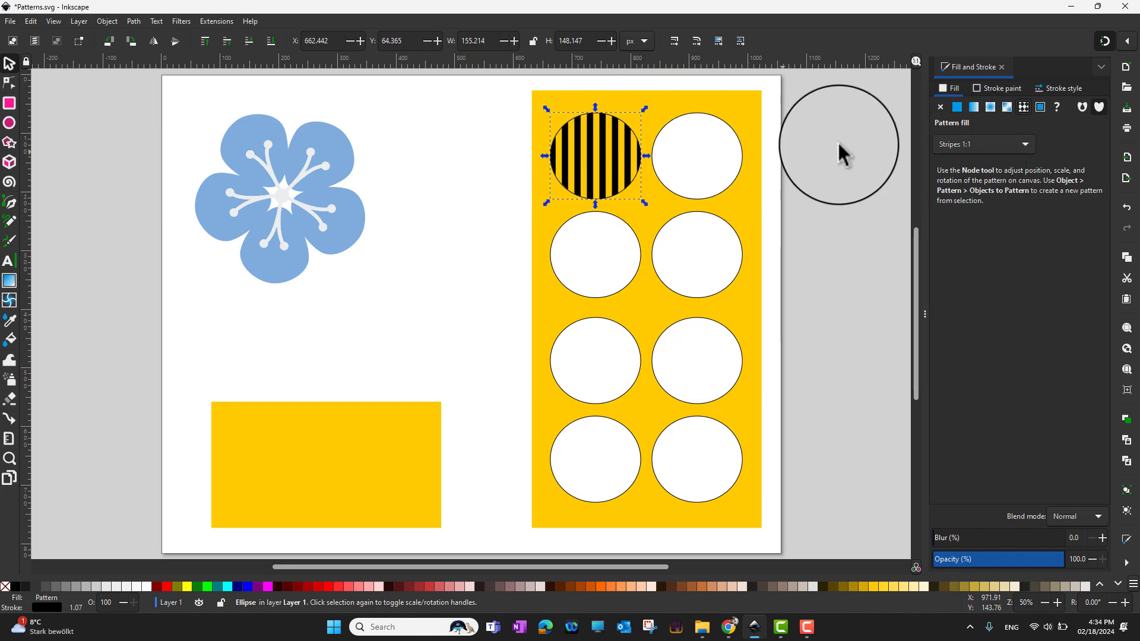
click(1026, 144)
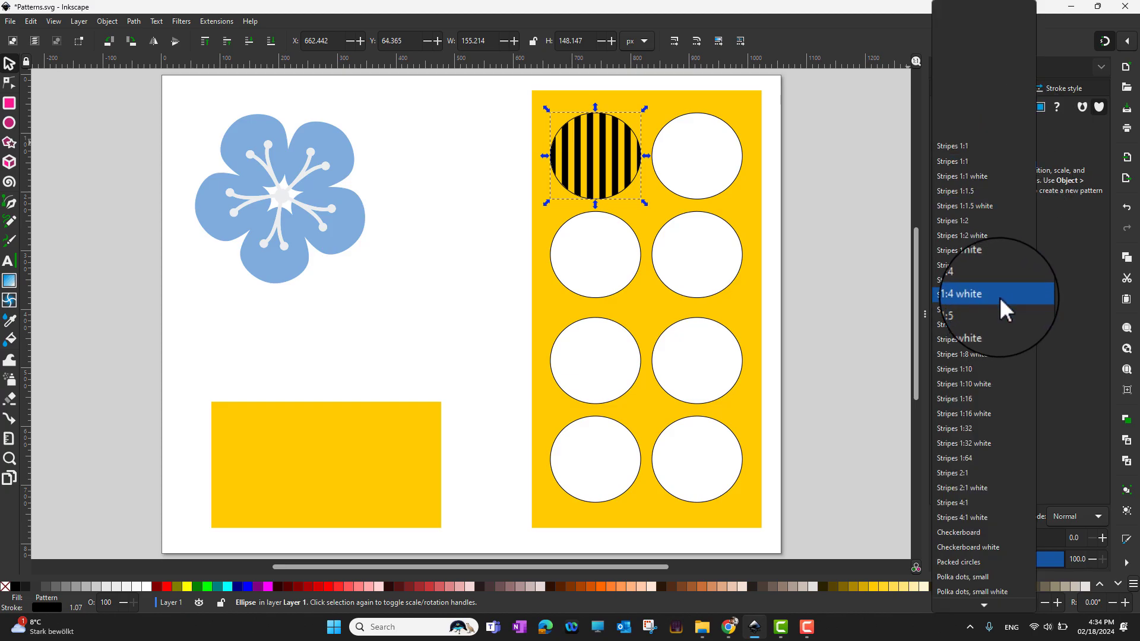
click(811, 251)
Step: Fill the right circle in the first row with the Stripes 2:1 pattern
click(729, 184)
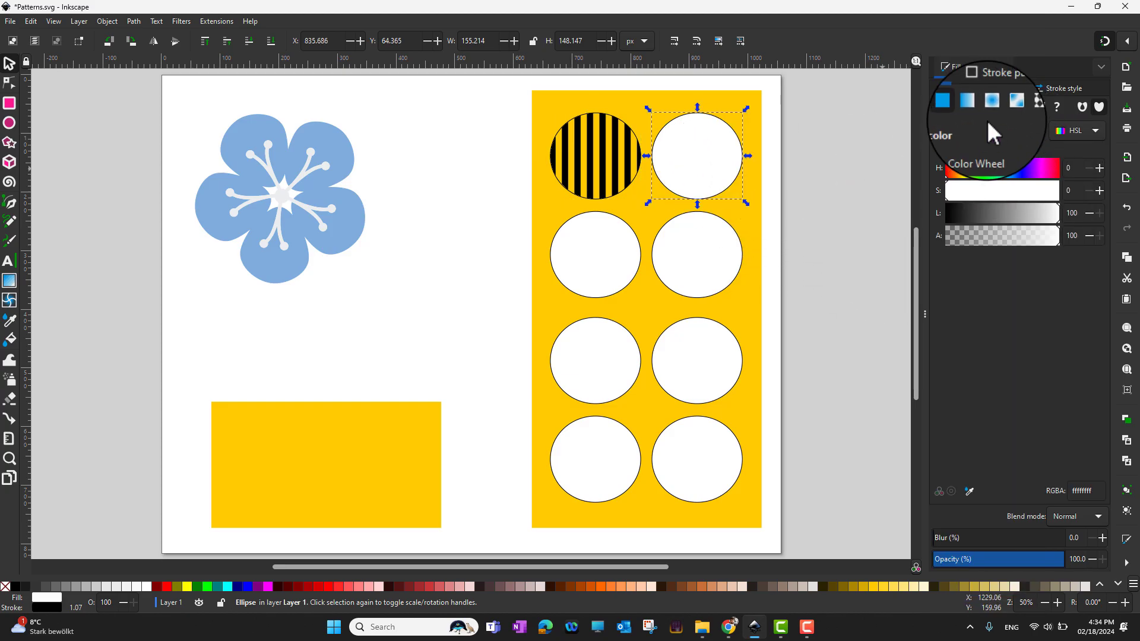
click(1020, 109)
click(1008, 143)
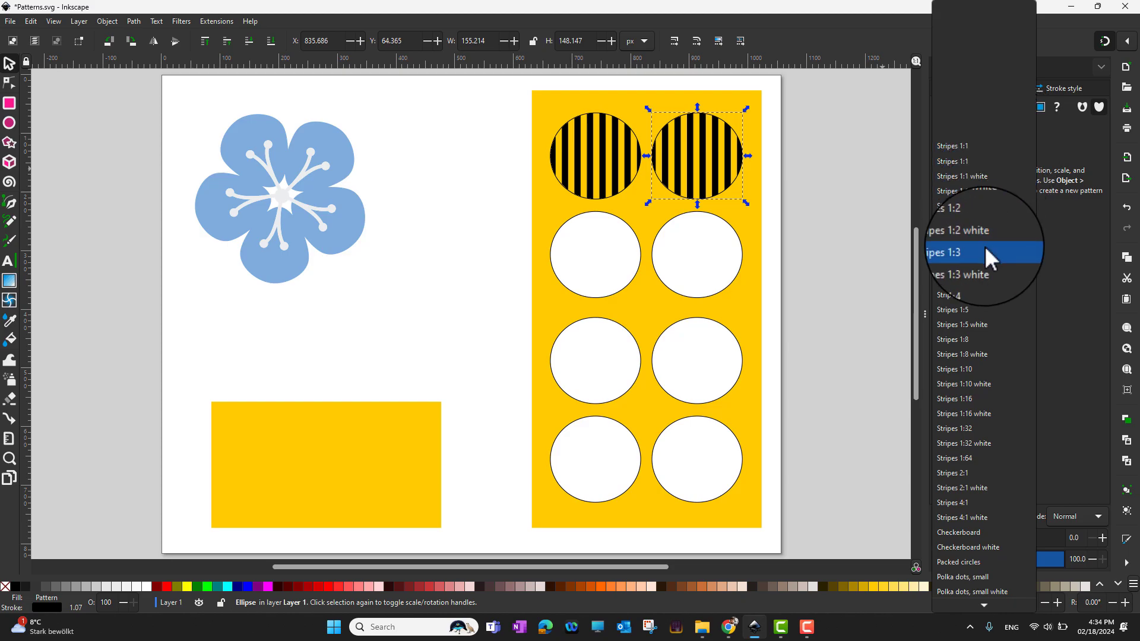
scroll(981, 309, down, 2)
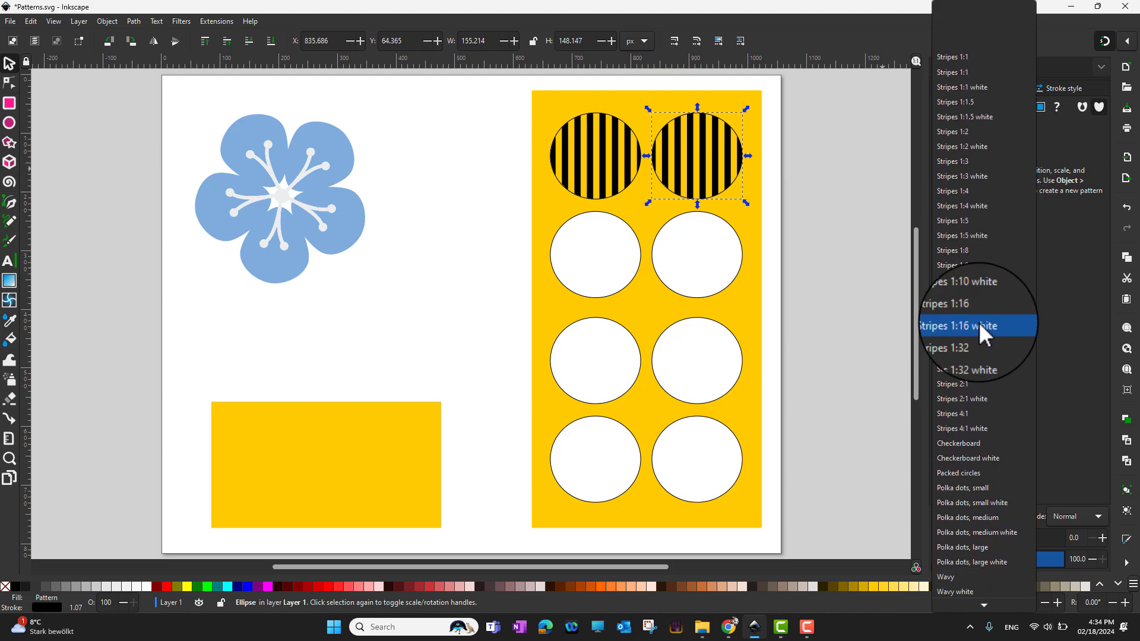
click(964, 381)
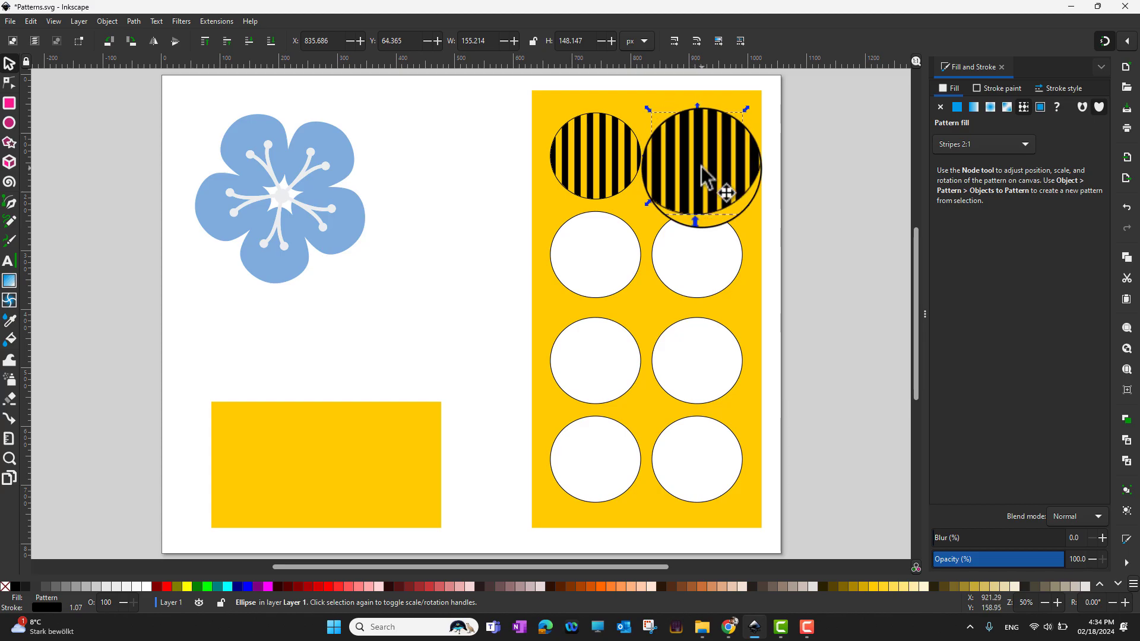
Step: Apply the "Polka dots, small" pattern fill to the left circle in the second row
click(618, 255)
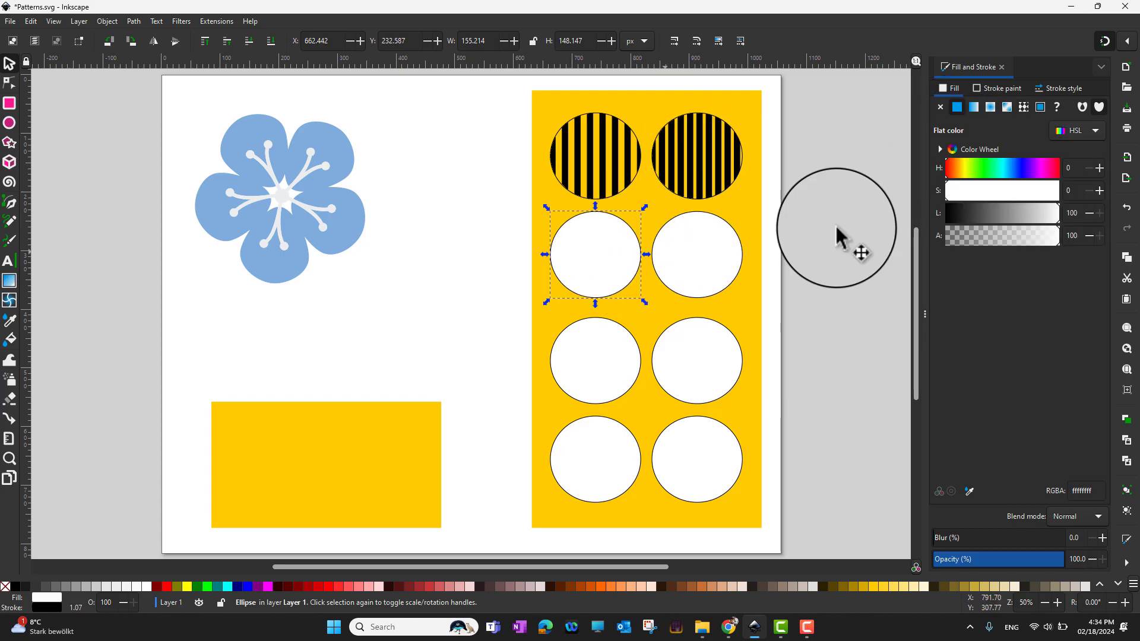
click(1022, 108)
click(1018, 141)
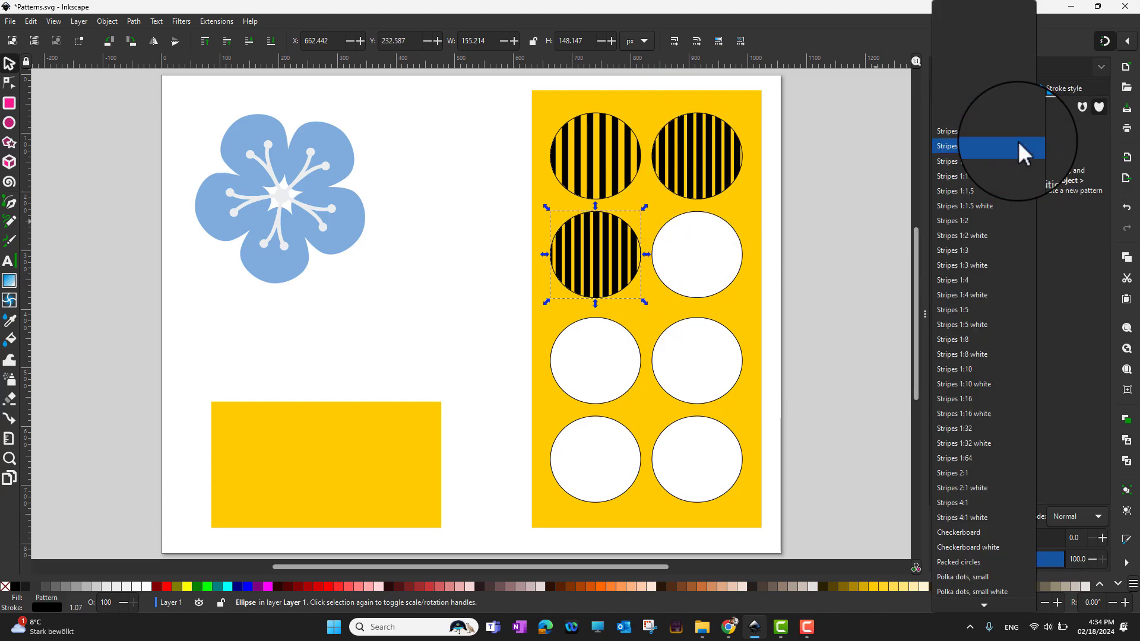
scroll(971, 350, down, 3)
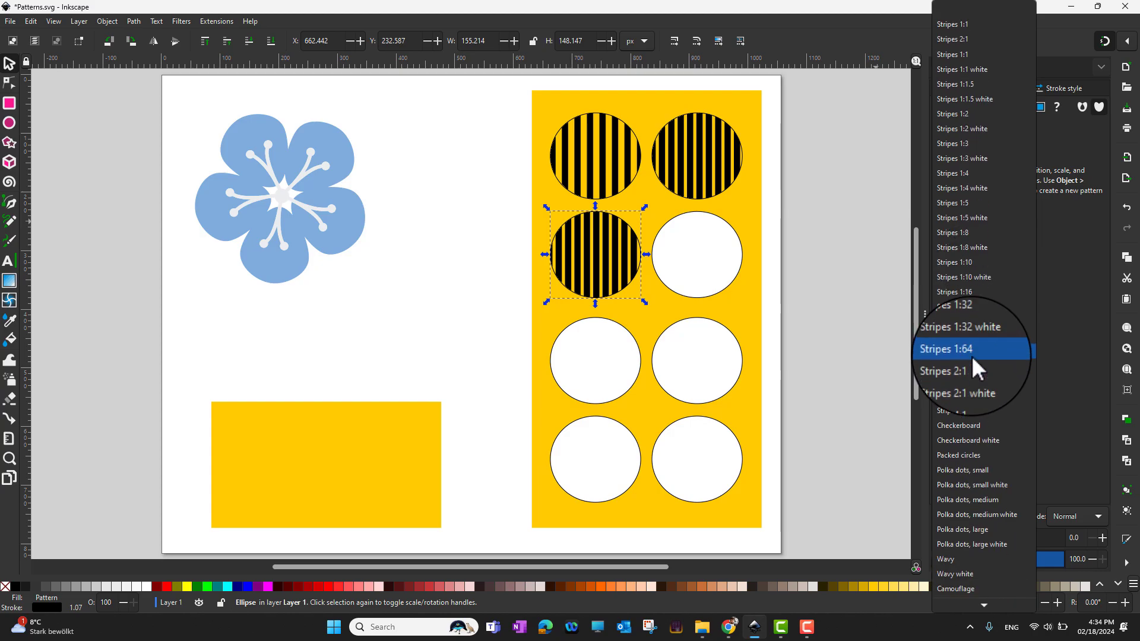
click(988, 472)
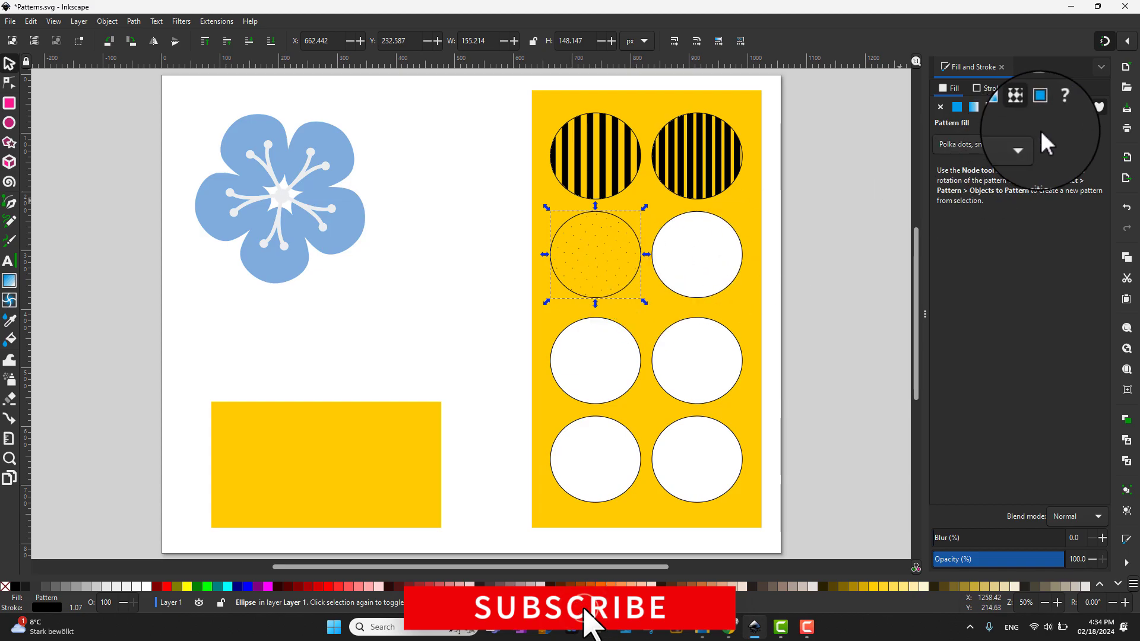
Step: Apply the "Polka dots, large white" pattern fill to the right circle in the second row
click(699, 247)
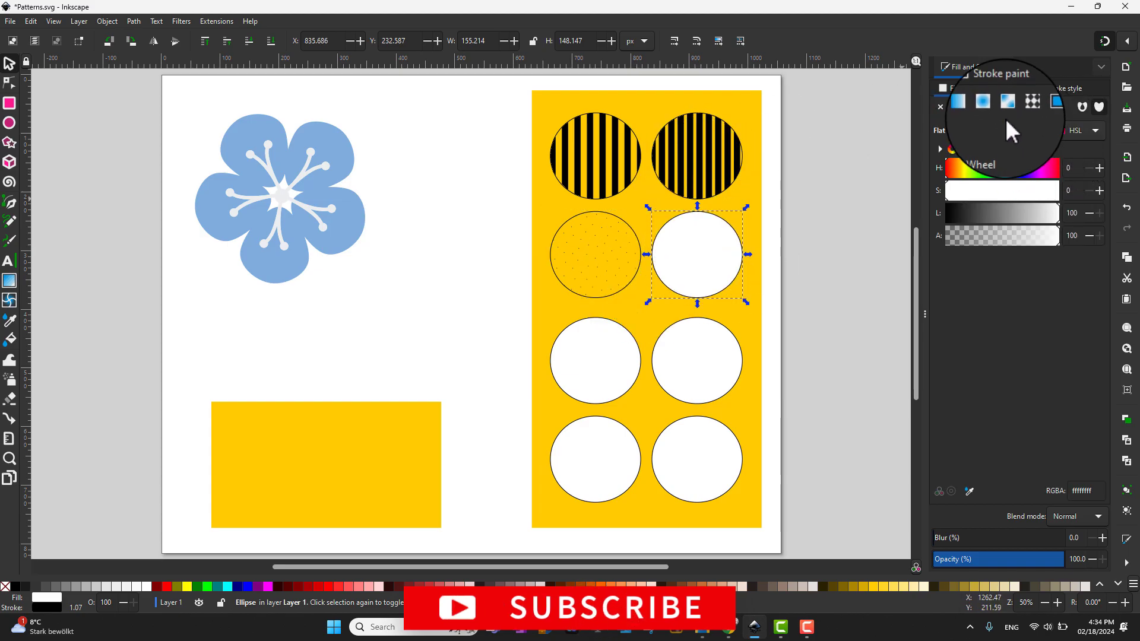
click(1023, 106)
click(1024, 143)
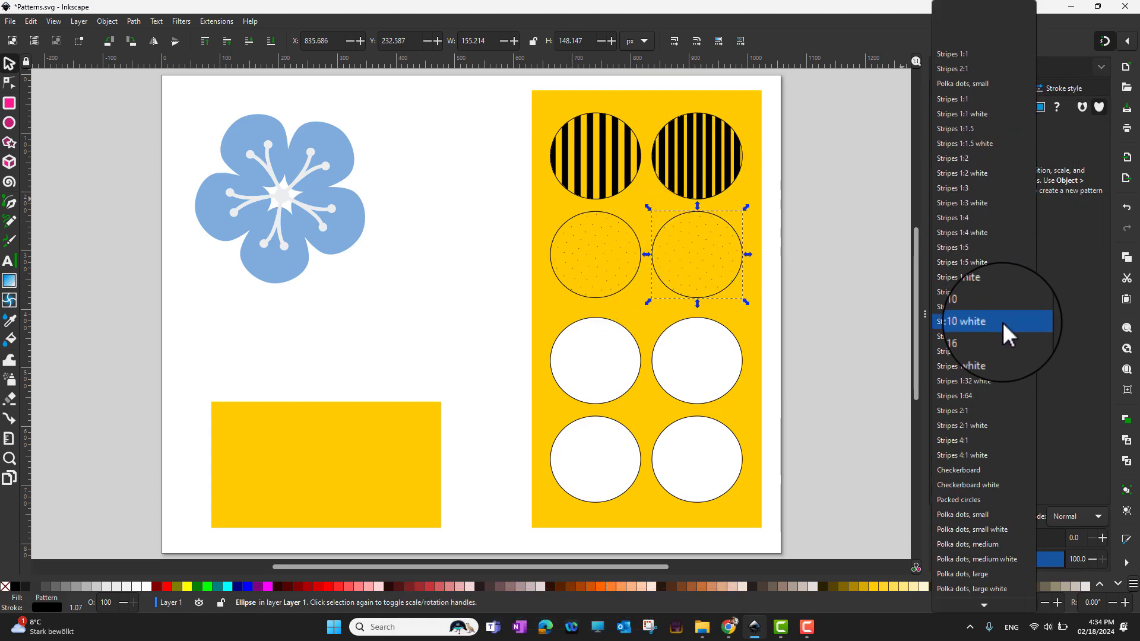
scroll(987, 383, down, 2)
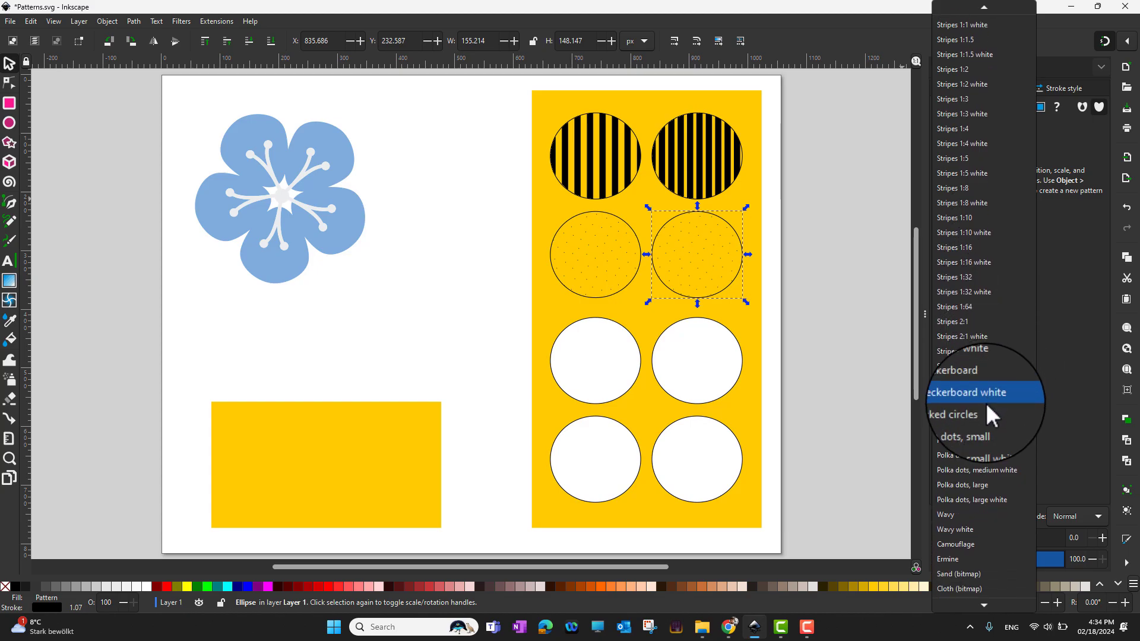
click(974, 500)
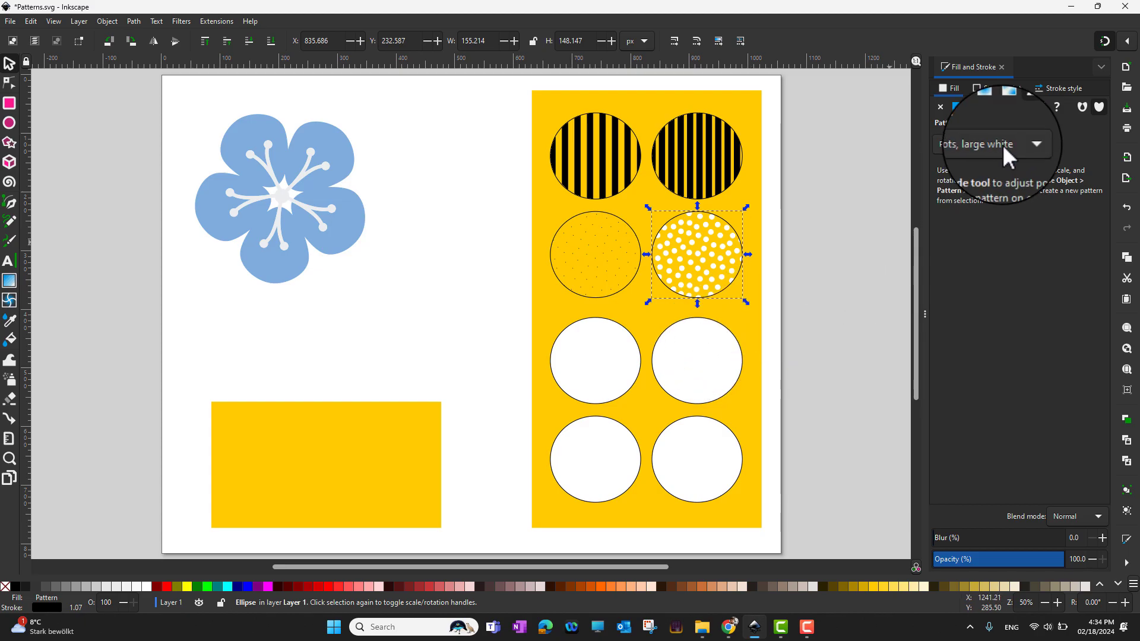
Step: Fill the left circle in the third row with the Sand (bitmap) pattern
click(611, 374)
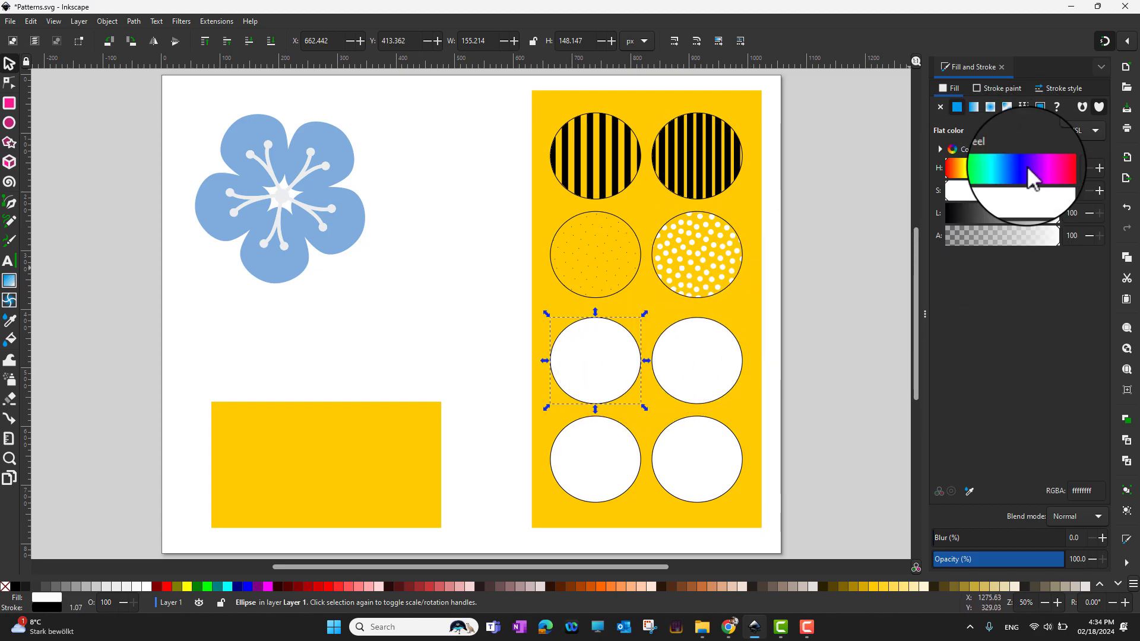
click(1022, 106)
click(1016, 142)
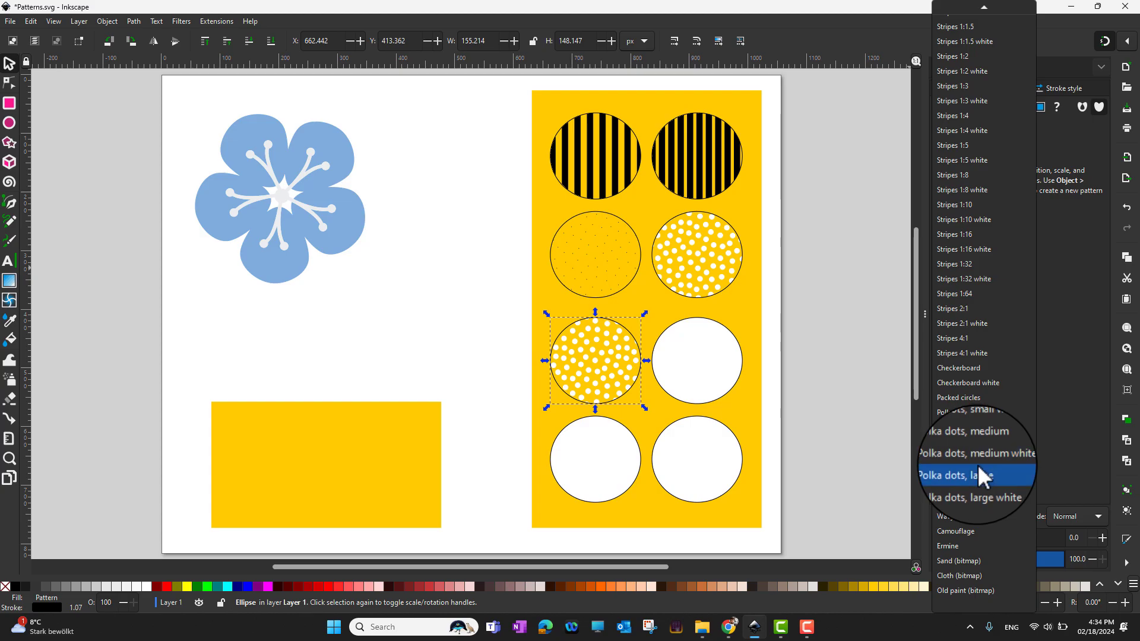
click(953, 557)
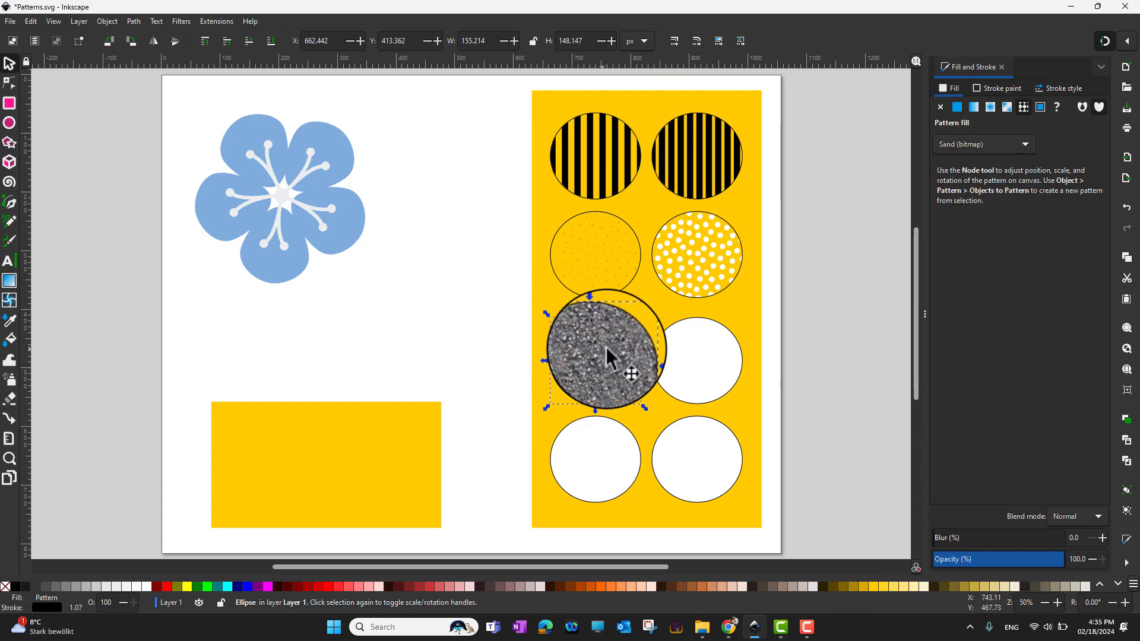
Step: Fill the right circle in the third row with the Old paint (bitmap) pattern
click(703, 362)
click(1024, 107)
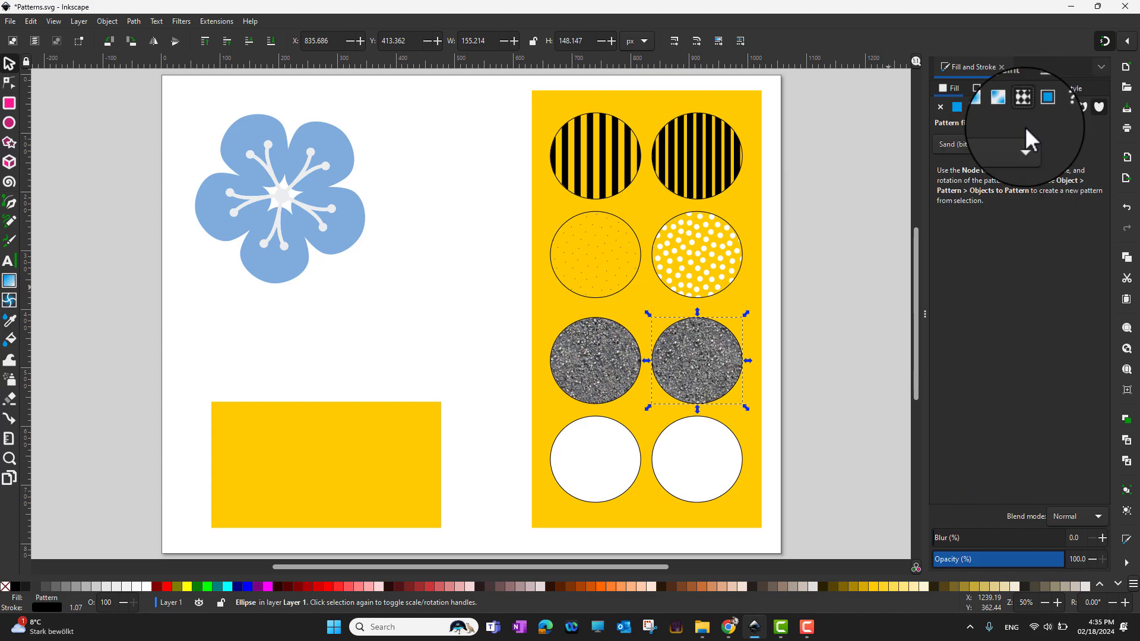
click(1009, 145)
scroll(998, 431, down, 5)
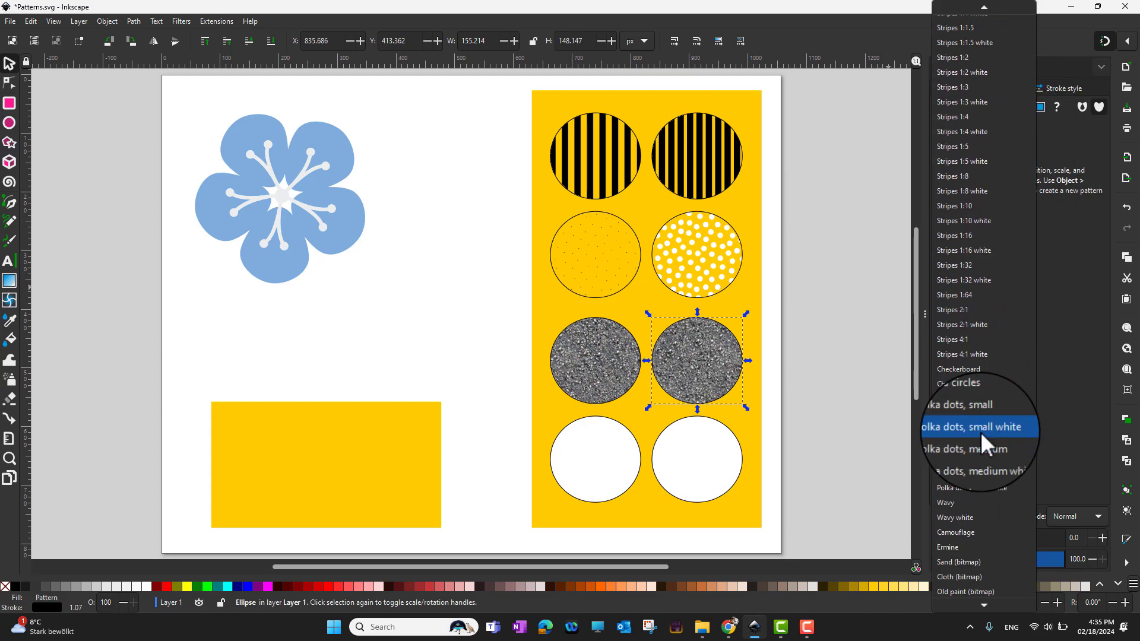
click(974, 589)
Step: Give the left circle in the bottom row a Checkerboard white pattern fill
click(592, 455)
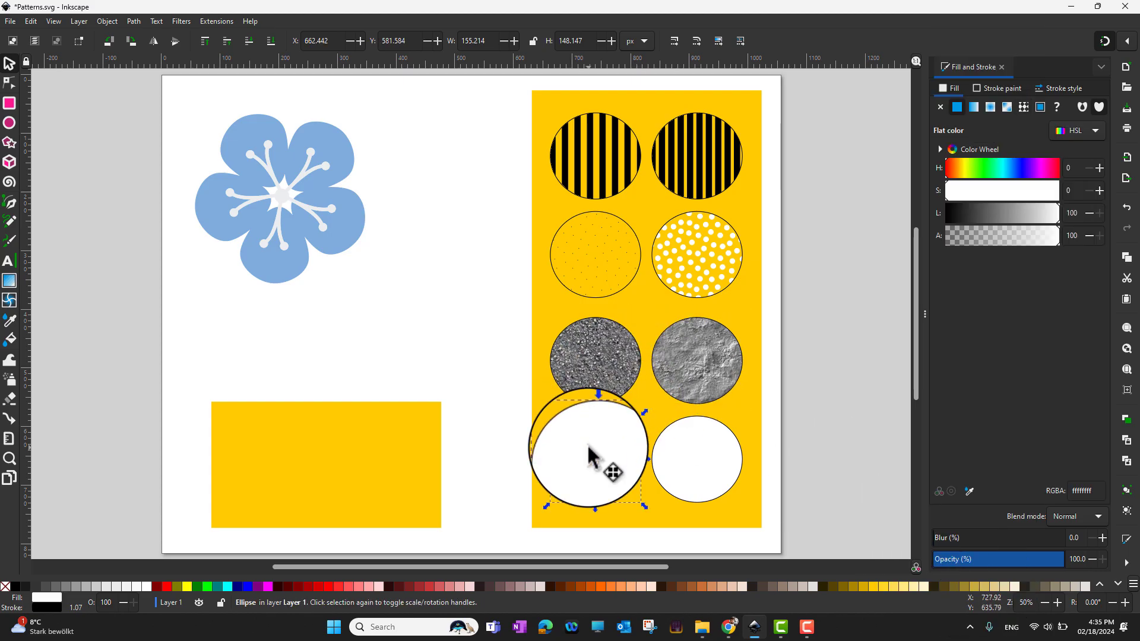
click(1026, 105)
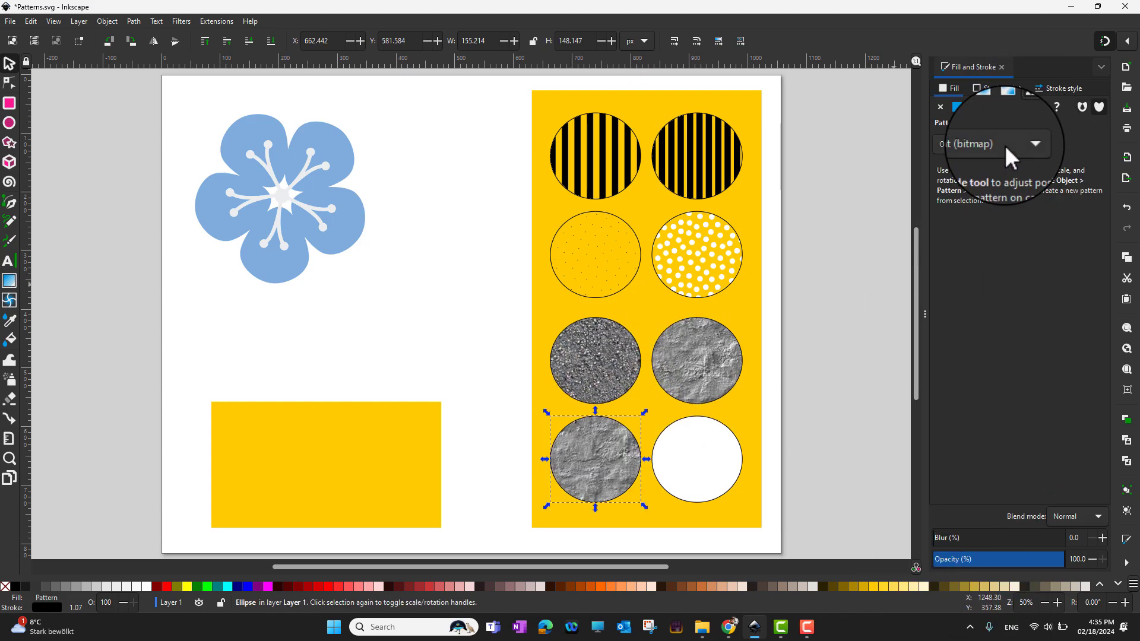
click(1004, 145)
scroll(997, 318, up, 3)
scroll(998, 318, up, 3)
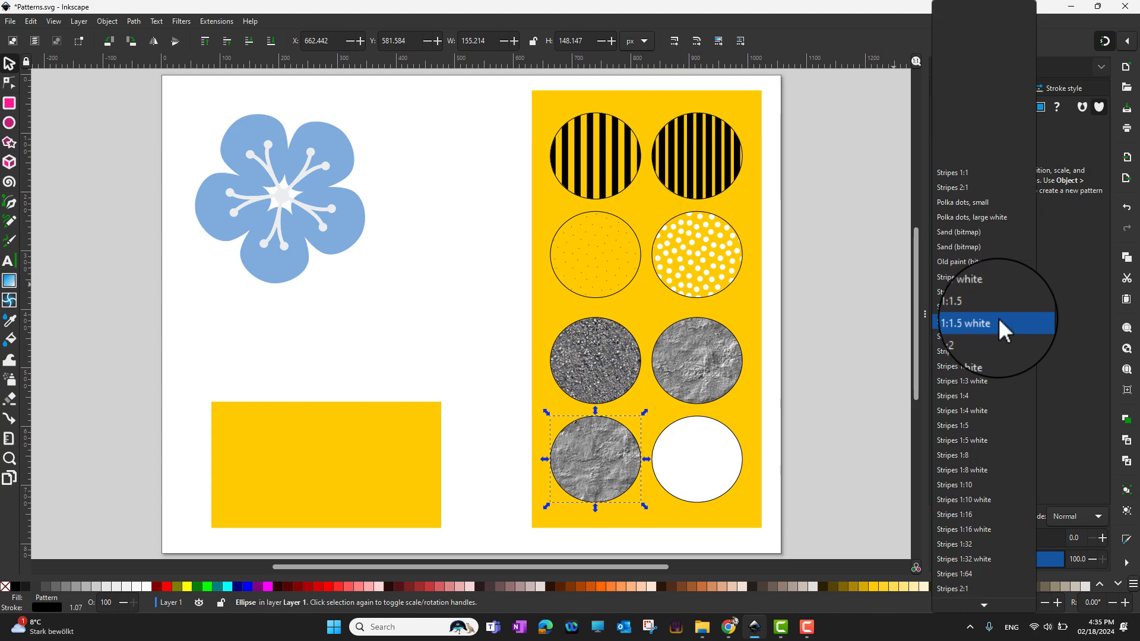
scroll(998, 318, down, 3)
scroll(997, 321, down, 5)
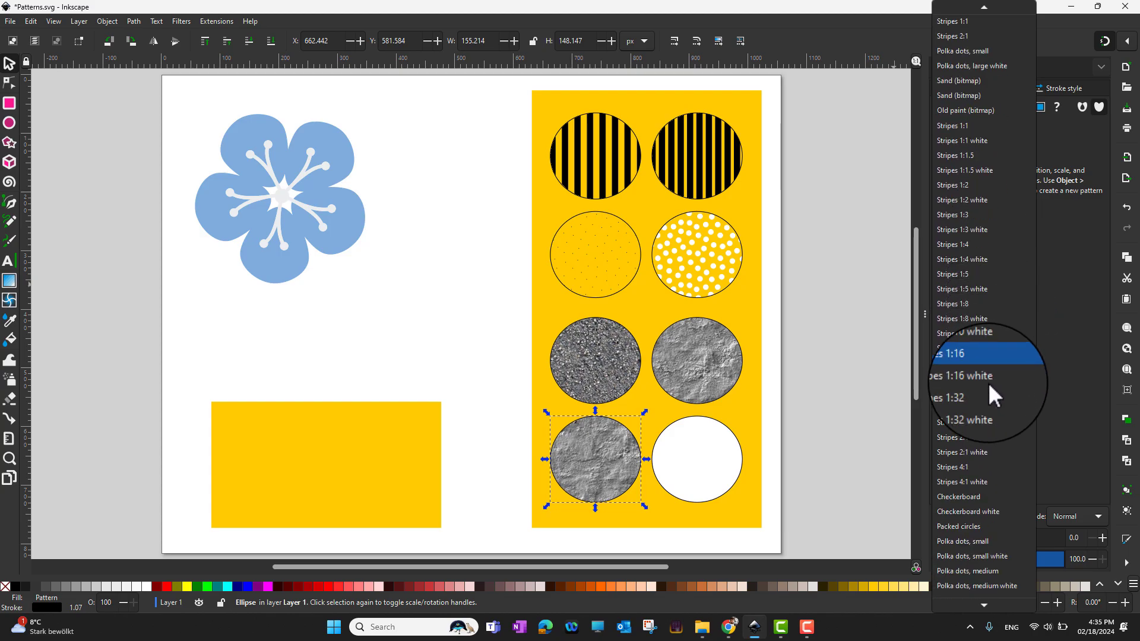
scroll(1004, 446, down, 2)
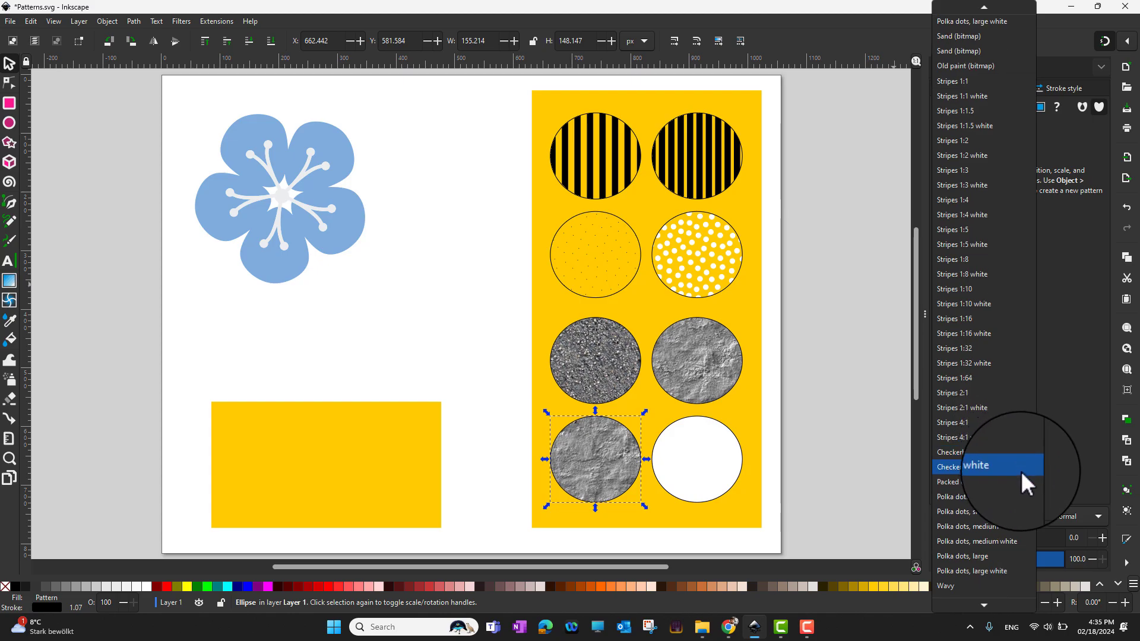
key(Escape)
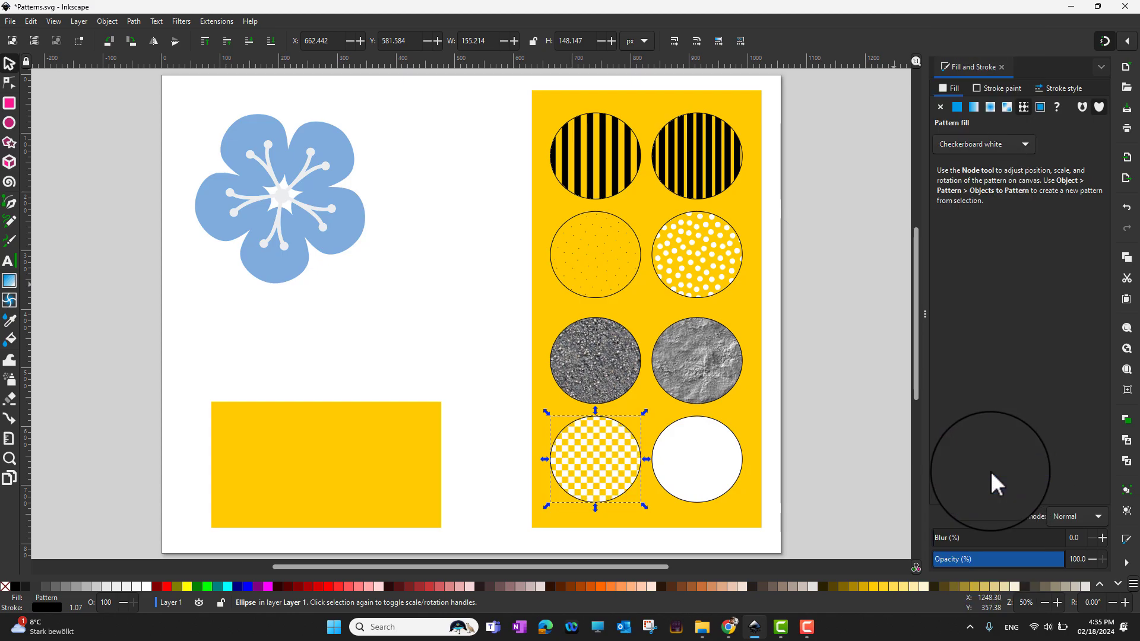
Step: Give the right circle in the bottom row a Wavy pattern fill
click(698, 475)
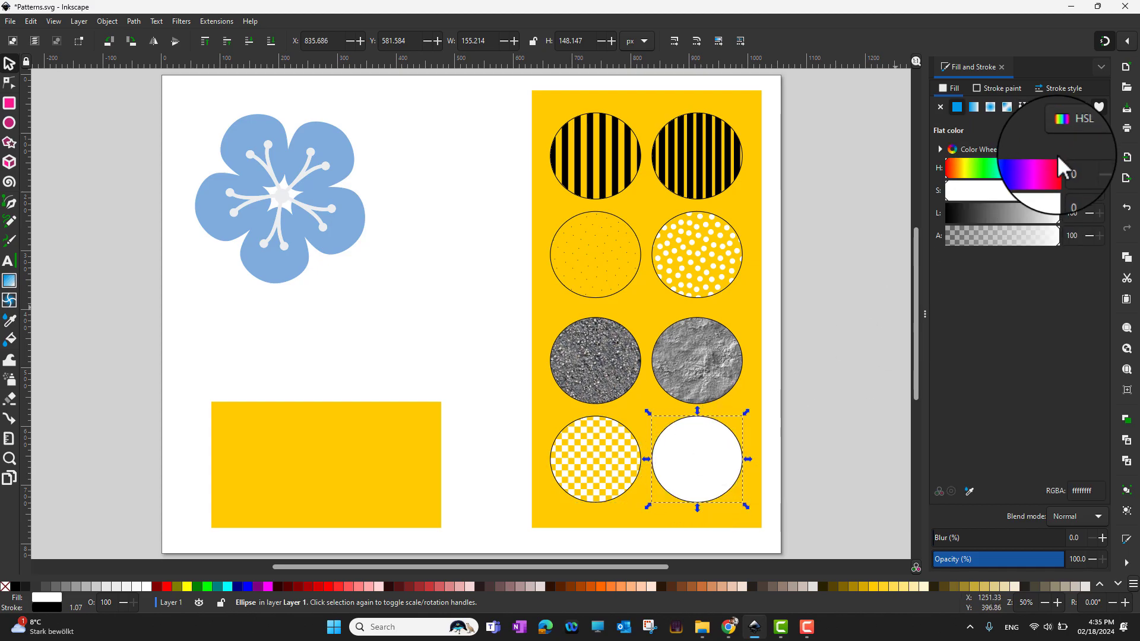
click(1023, 106)
click(999, 146)
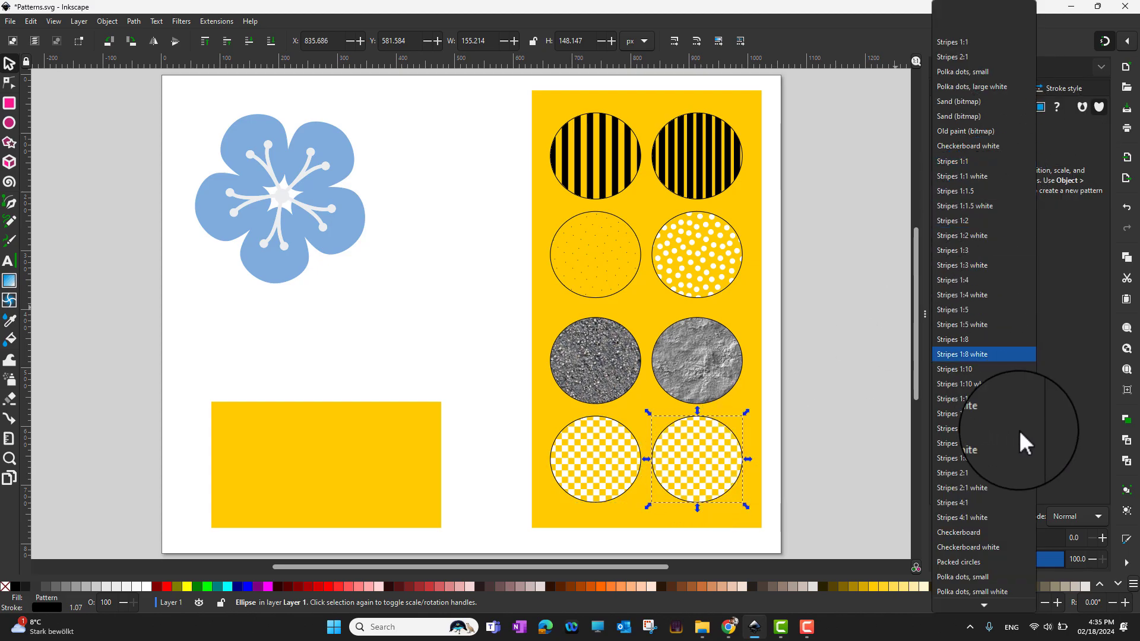
scroll(1012, 436, down, 1)
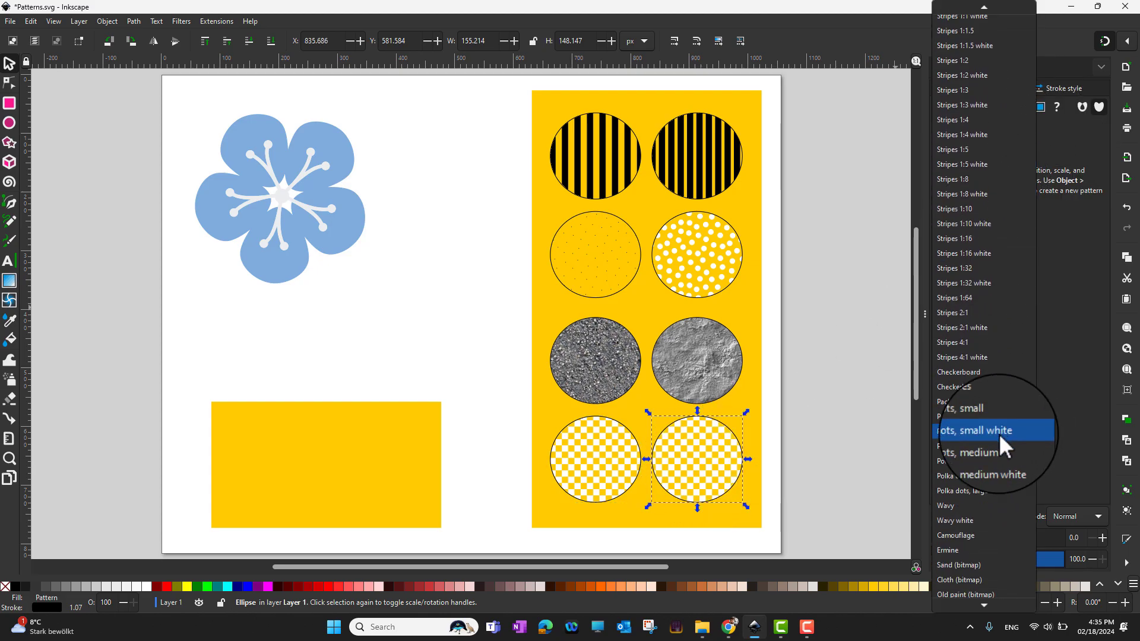
click(945, 505)
drag(704, 471, 697, 475)
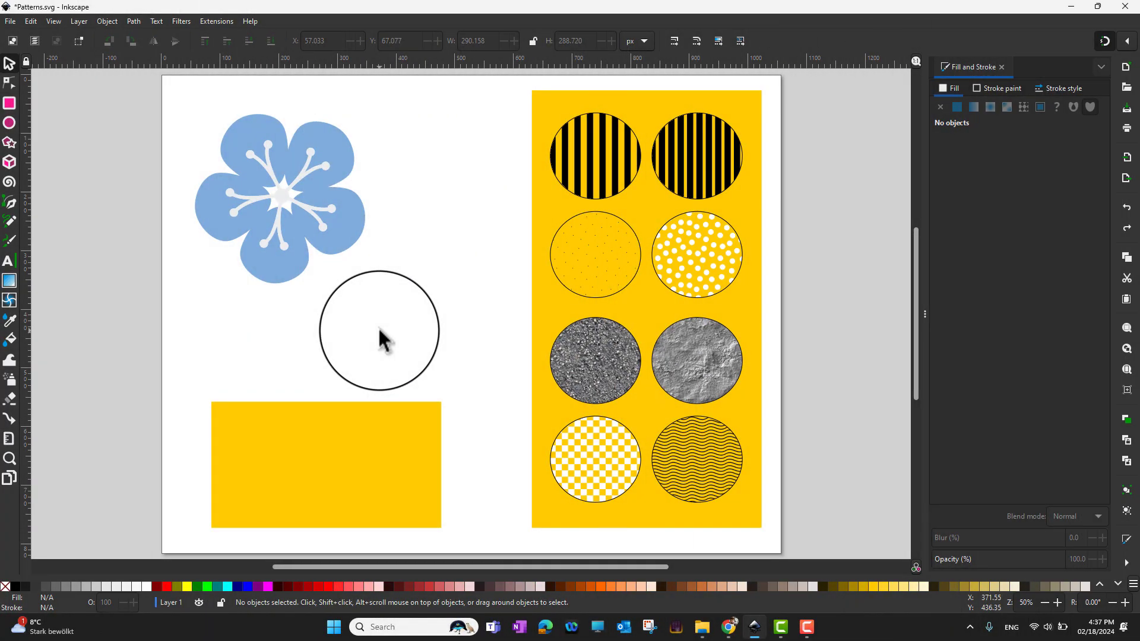
Step: Convert the blue flower group into a pattern with Objects to Pattern
drag(379, 330, 338, 226)
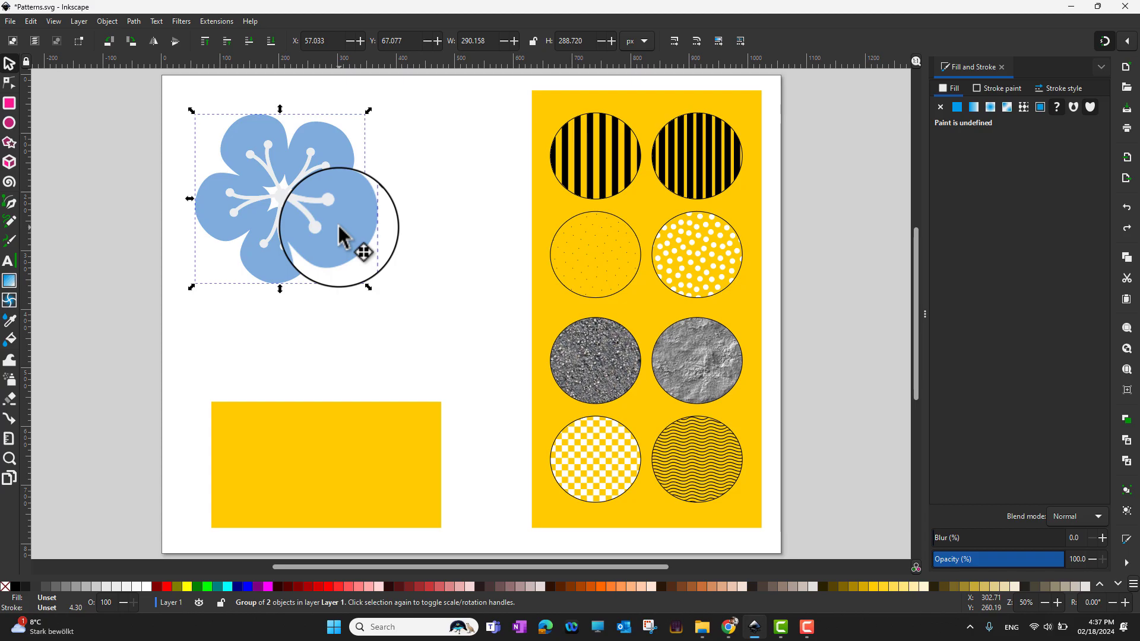
click(107, 21)
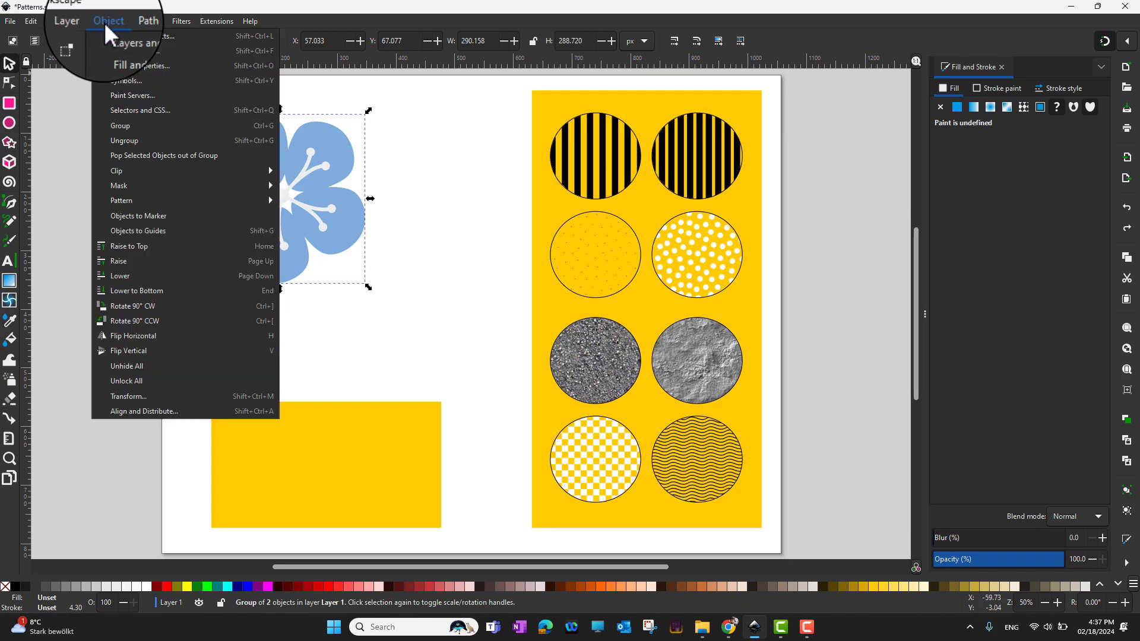
mouse_move(133, 201)
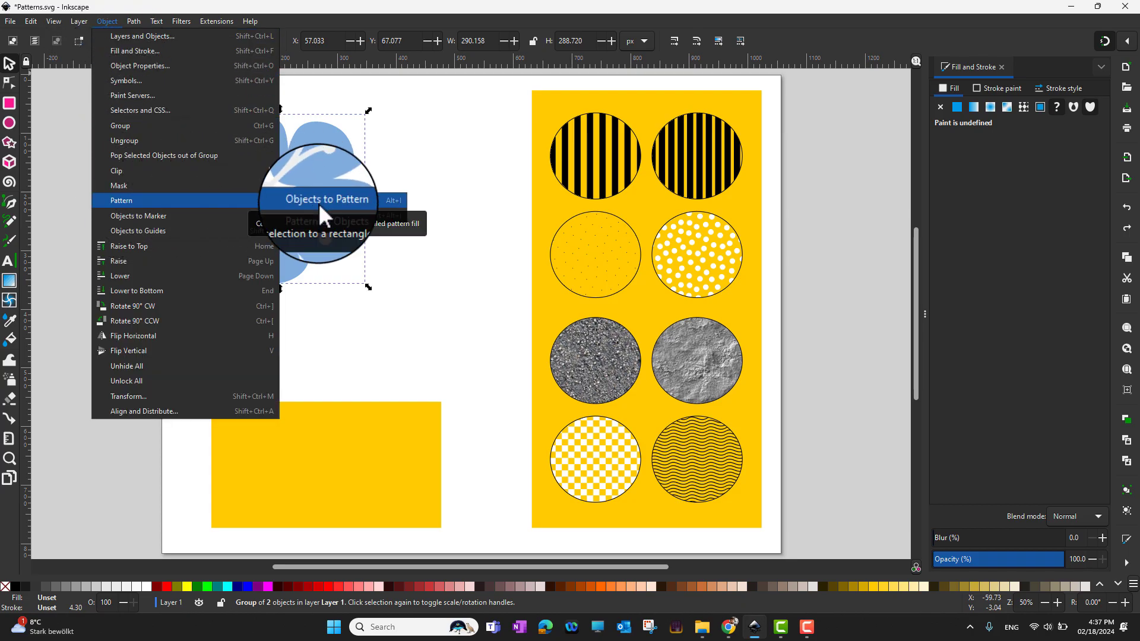
click(390, 203)
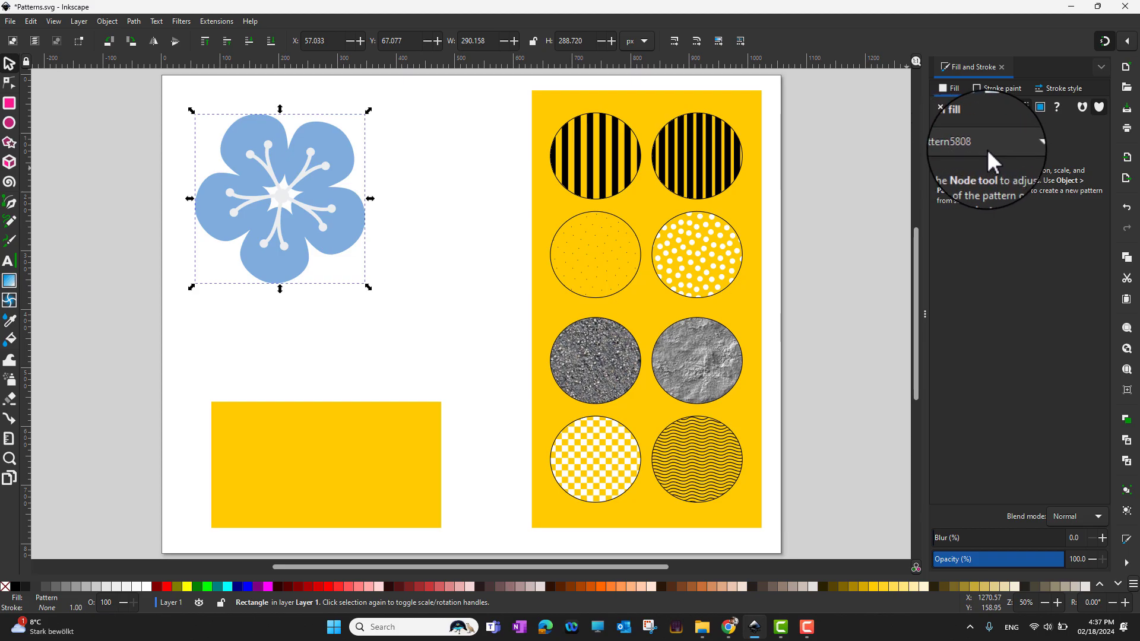
Step: Fill the yellow rectangle below the flower with the custom flower pattern pattern5808
click(469, 199)
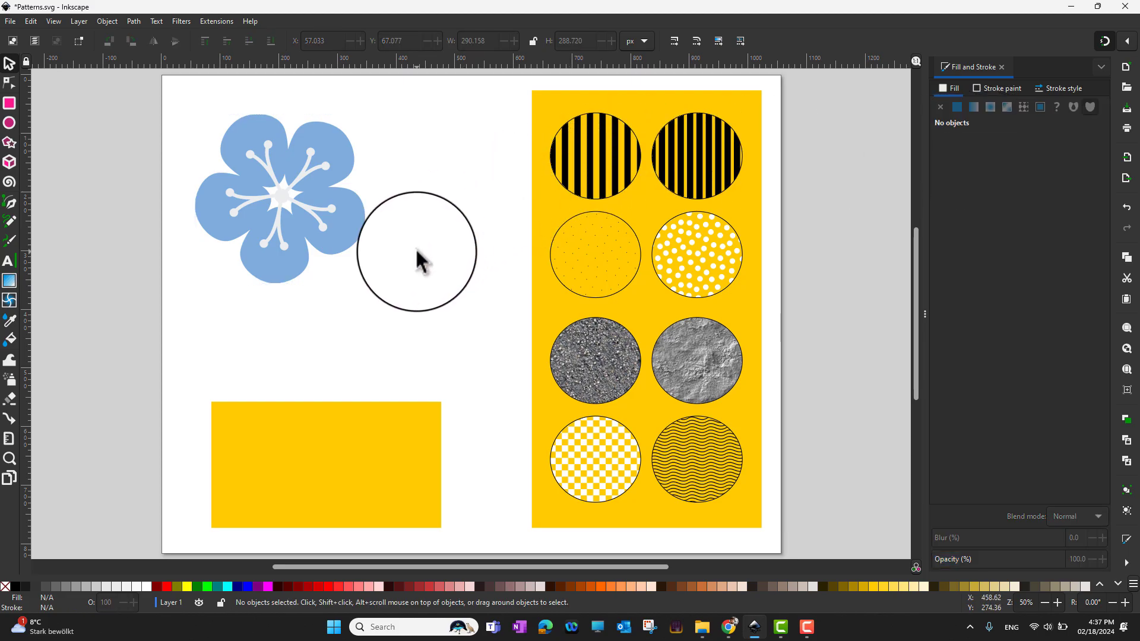
click(344, 466)
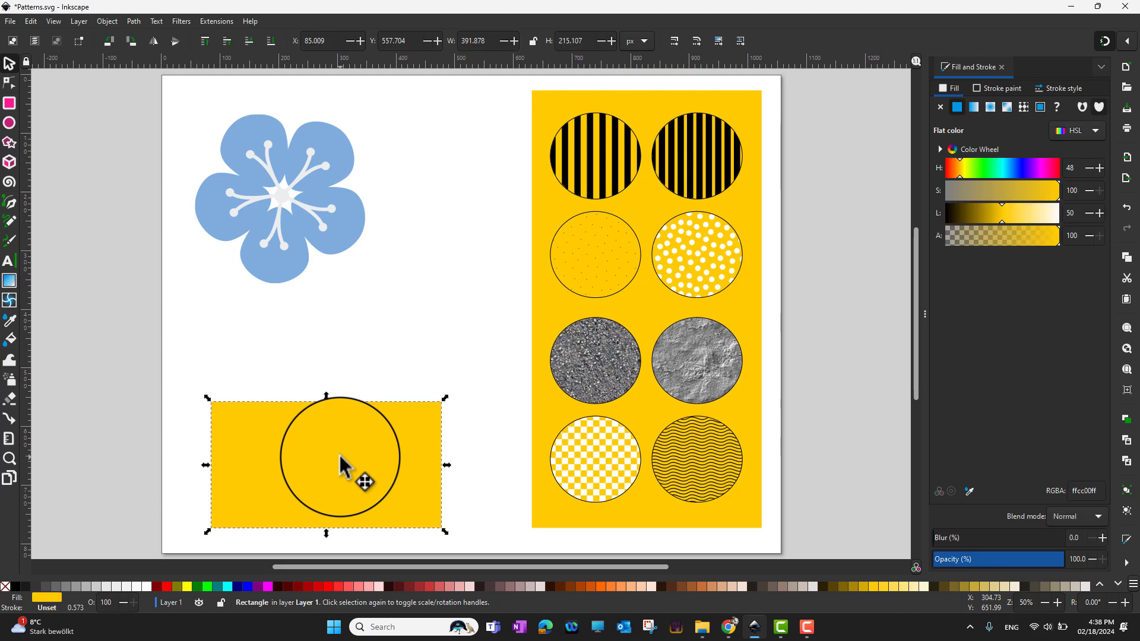
click(1023, 108)
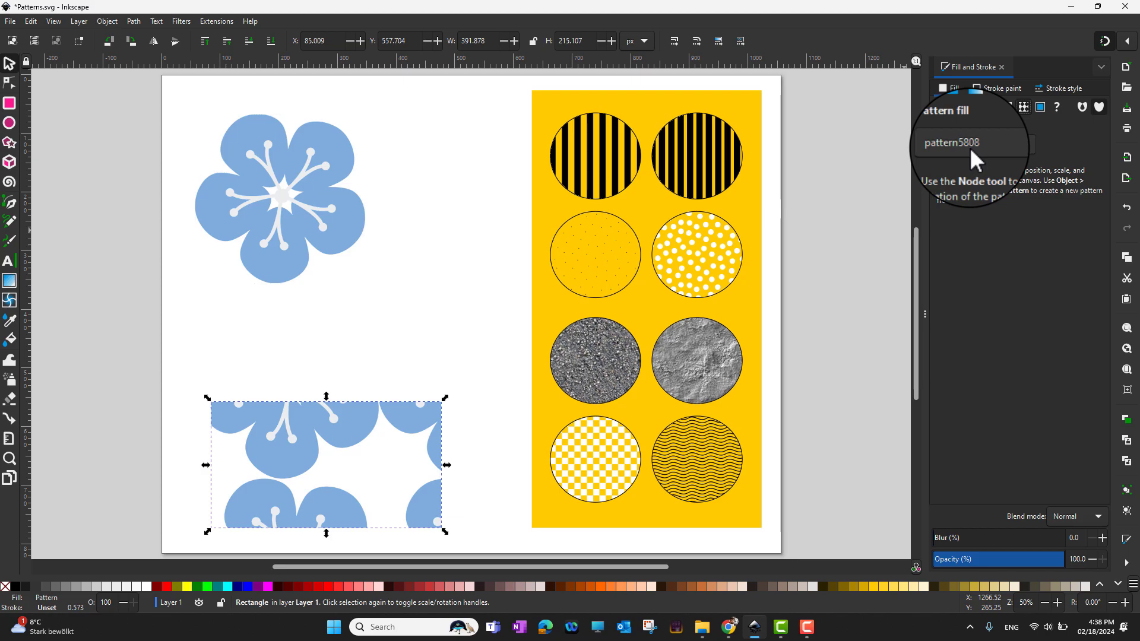
click(421, 354)
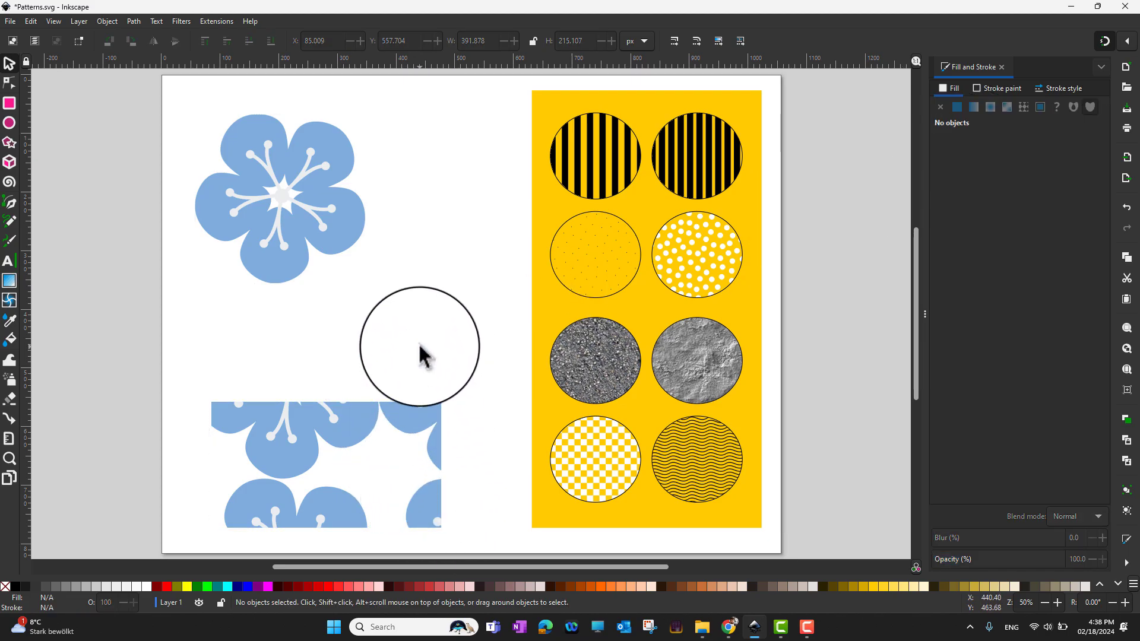
Step: Scale down the flower pattern inside the upper object with the Node tool so several small flowers repeat in it
click(308, 199)
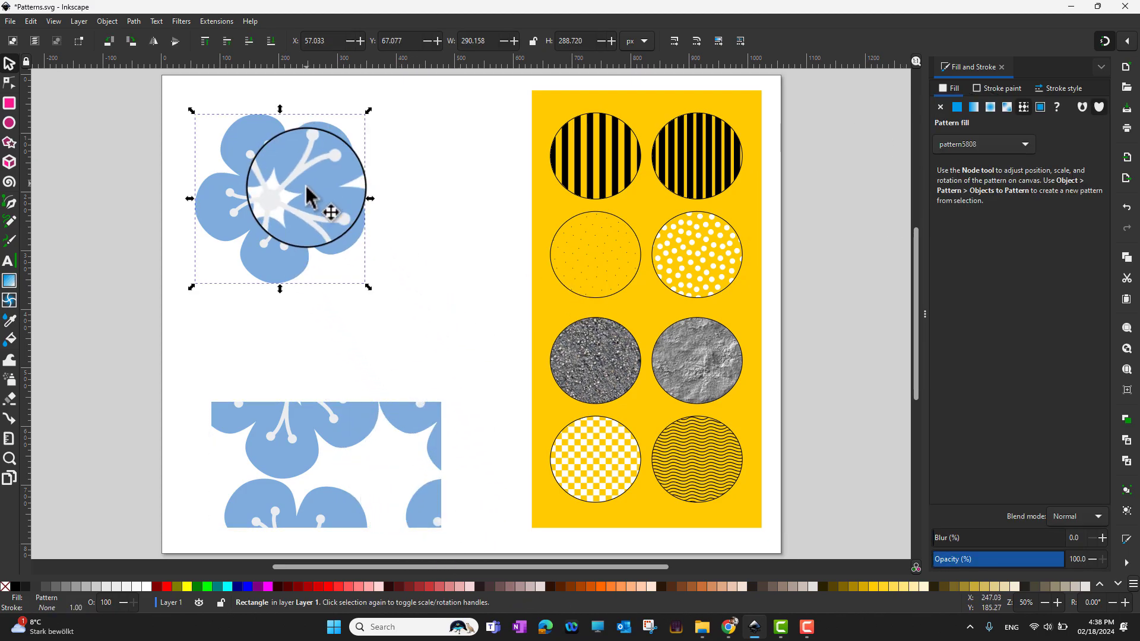
click(11, 83)
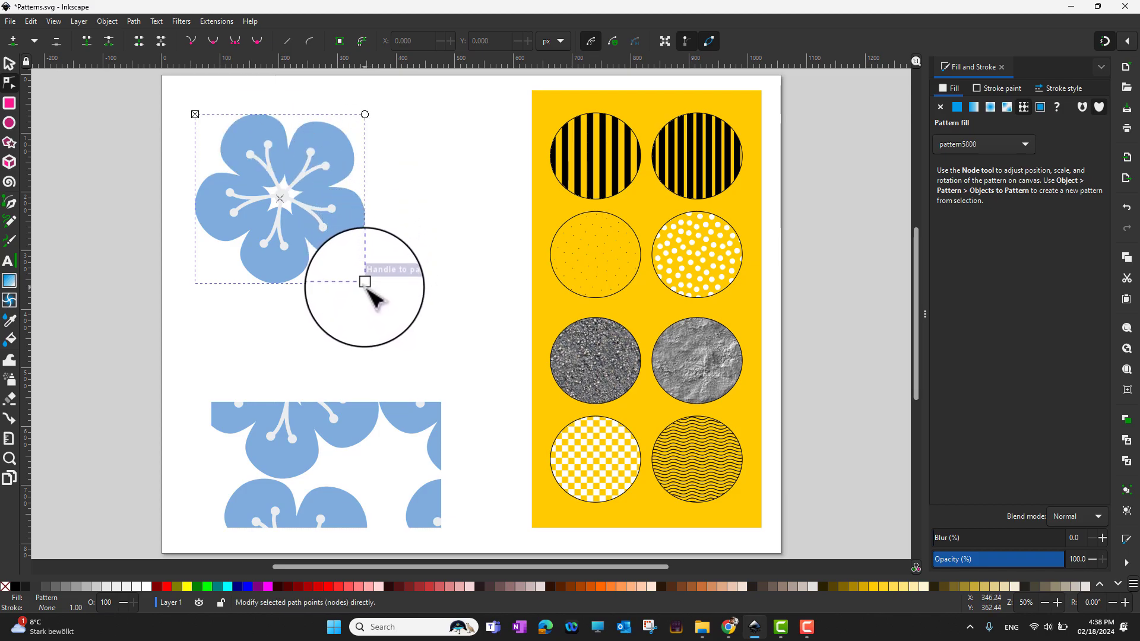
drag(365, 283, 272, 183)
drag(250, 165, 245, 163)
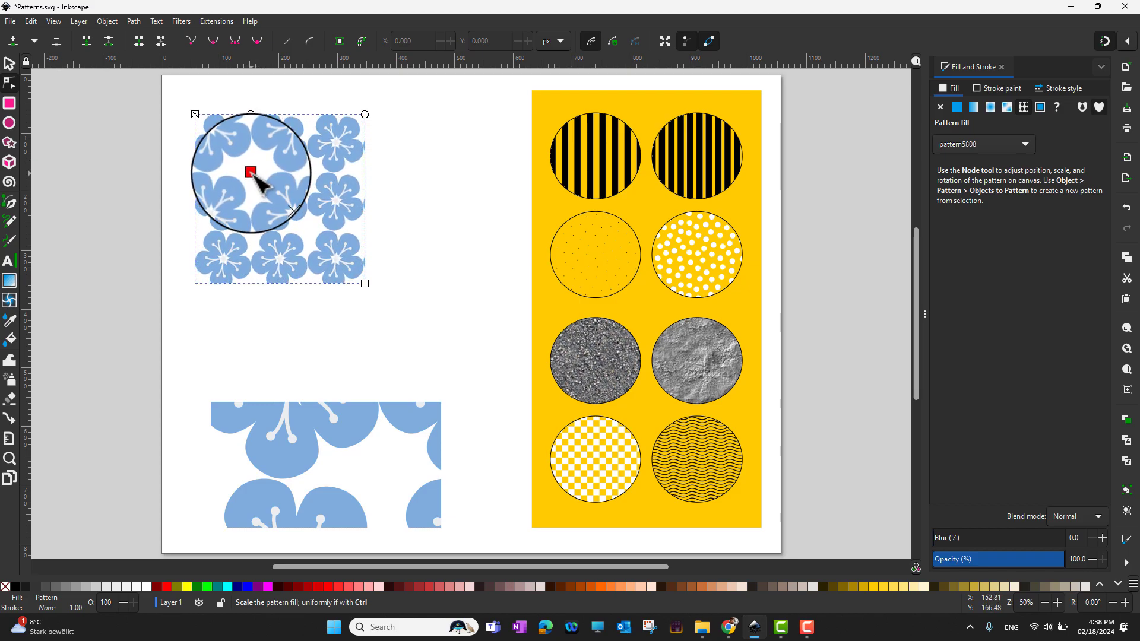
drag(251, 173, 252, 172)
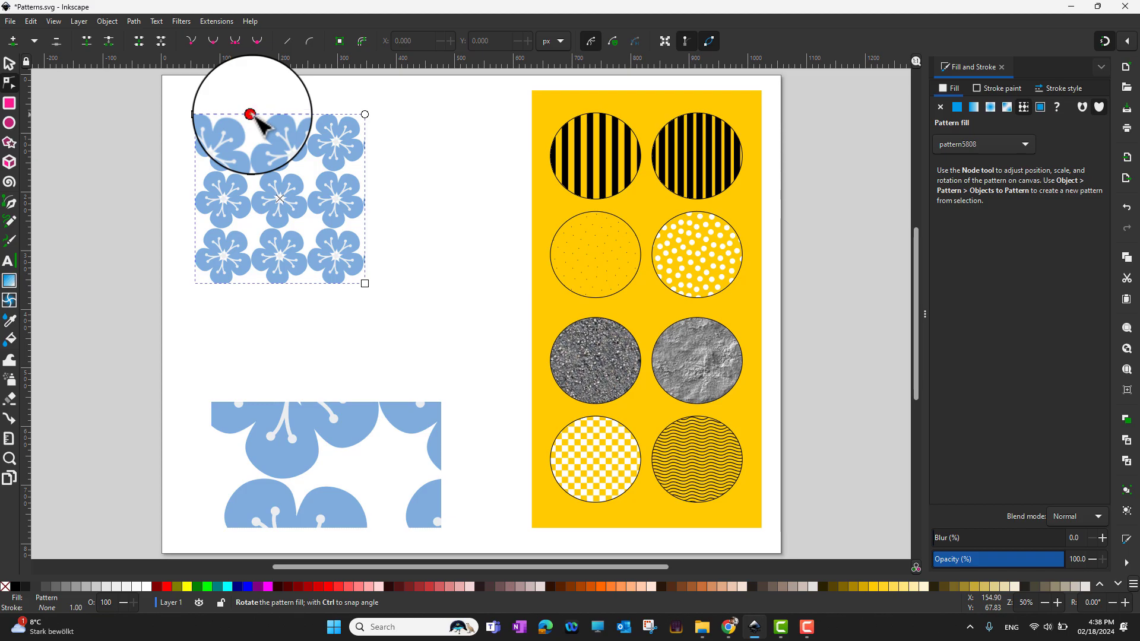
Step: Rotate the flower pattern clockwise and shift its position inside the upper object
drag(249, 114, 287, 144)
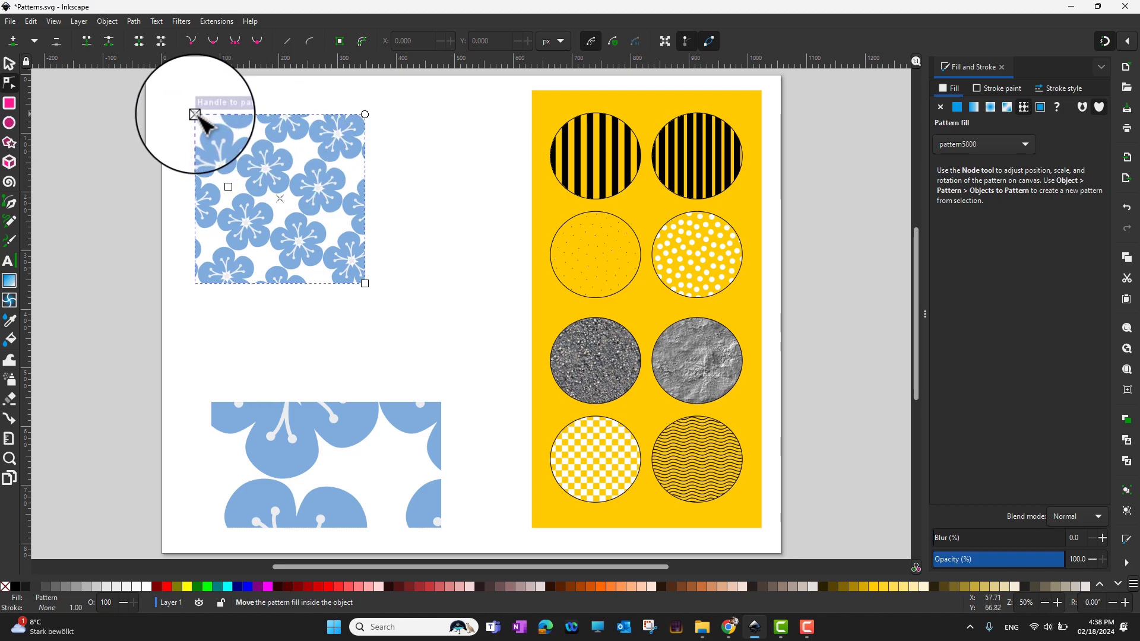
drag(197, 114, 330, 232)
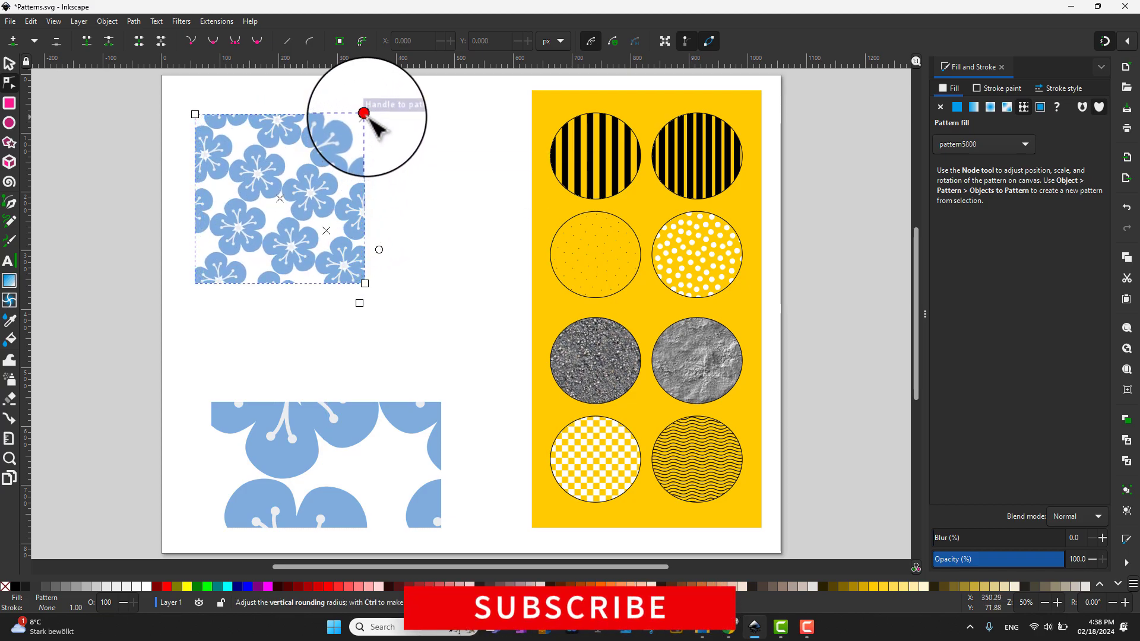
Step: Round the corners of the flower-patterned square with its rounding handle
drag(367, 117, 367, 141)
click(429, 226)
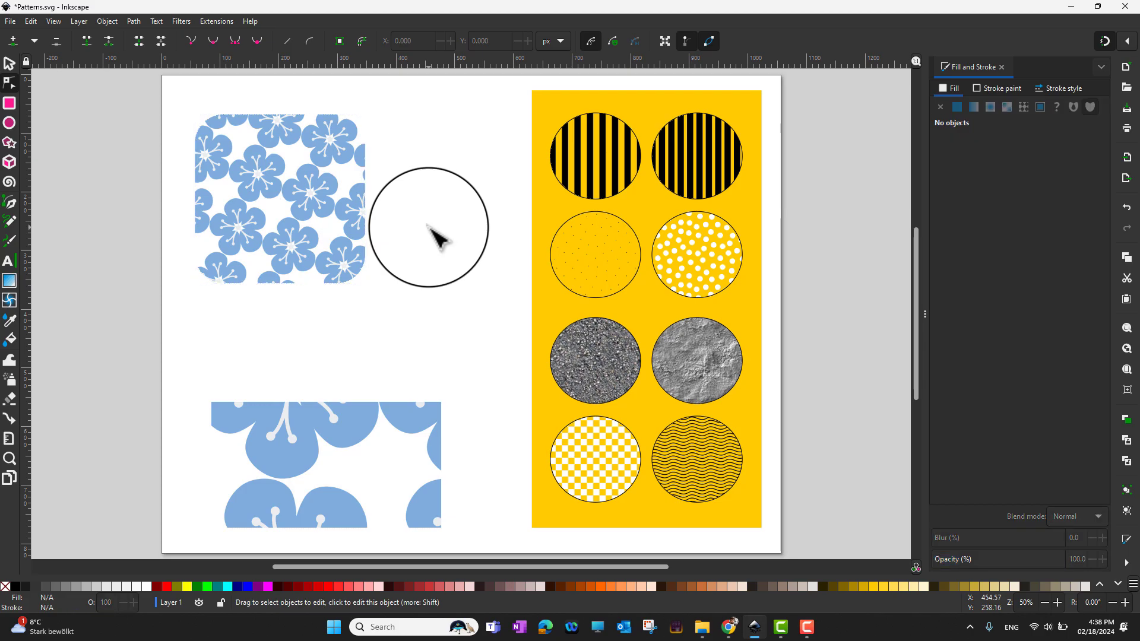
click(338, 225)
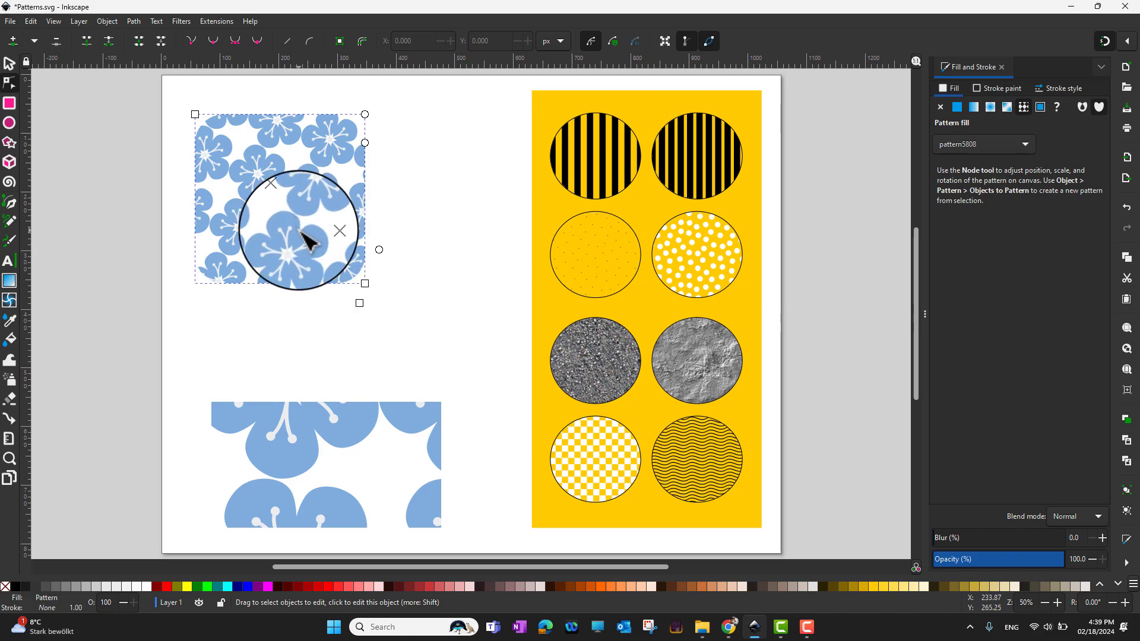
Step: Change the lower rectangle's pattern fill to Wavy
click(371, 450)
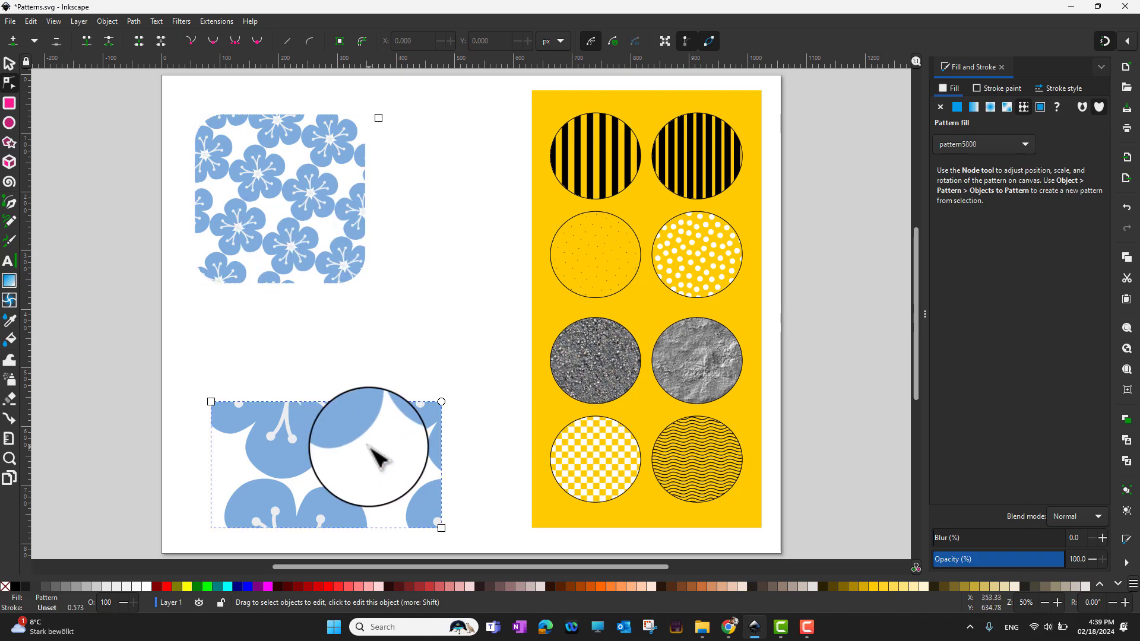
click(1009, 146)
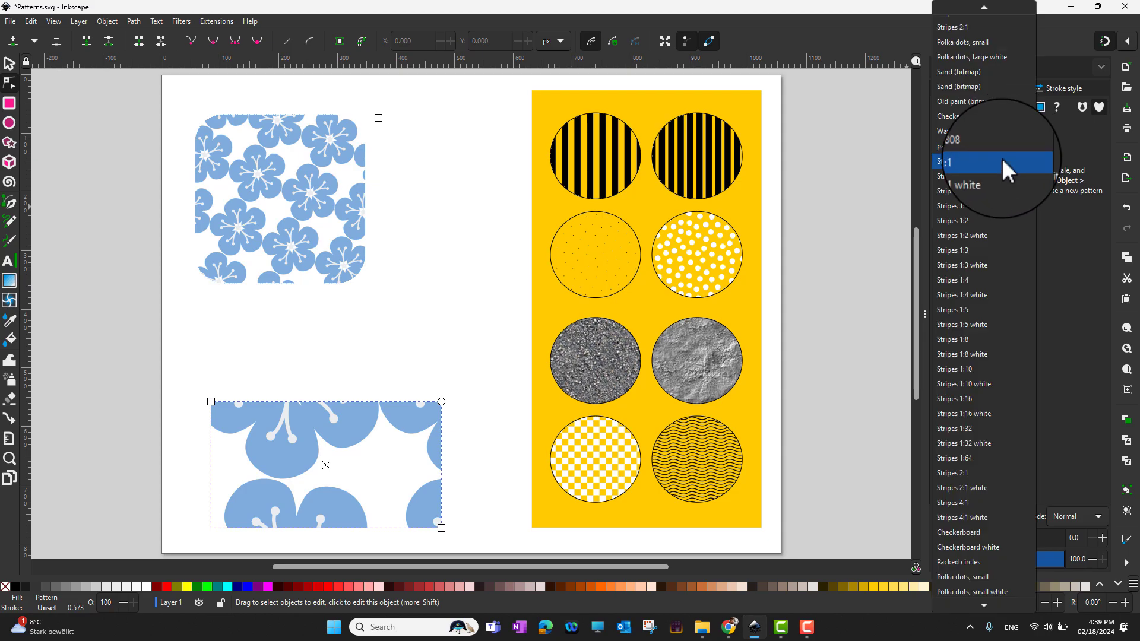
click(960, 131)
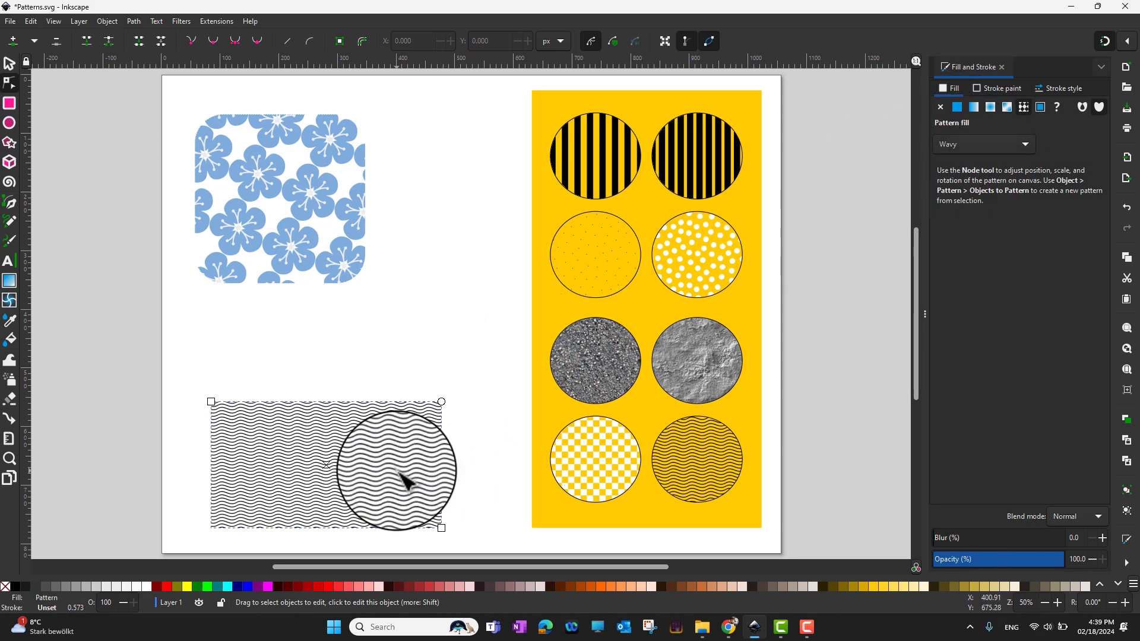
Step: Convert the upper object's flower pattern back into an editable flower with Pattern to Objects
click(389, 320)
click(302, 212)
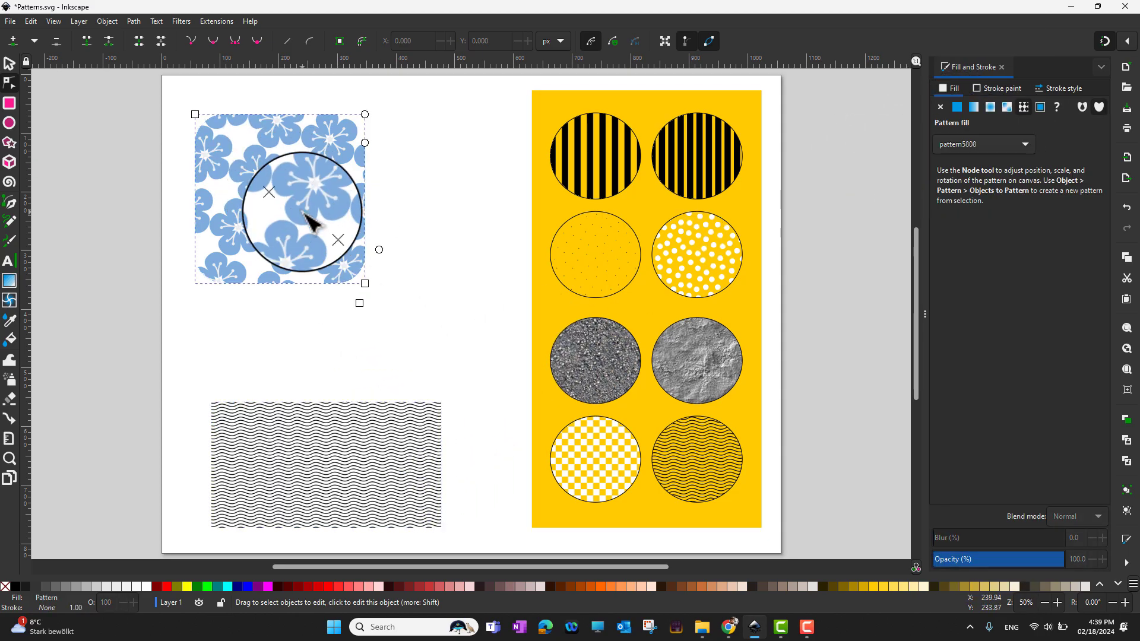
click(108, 20)
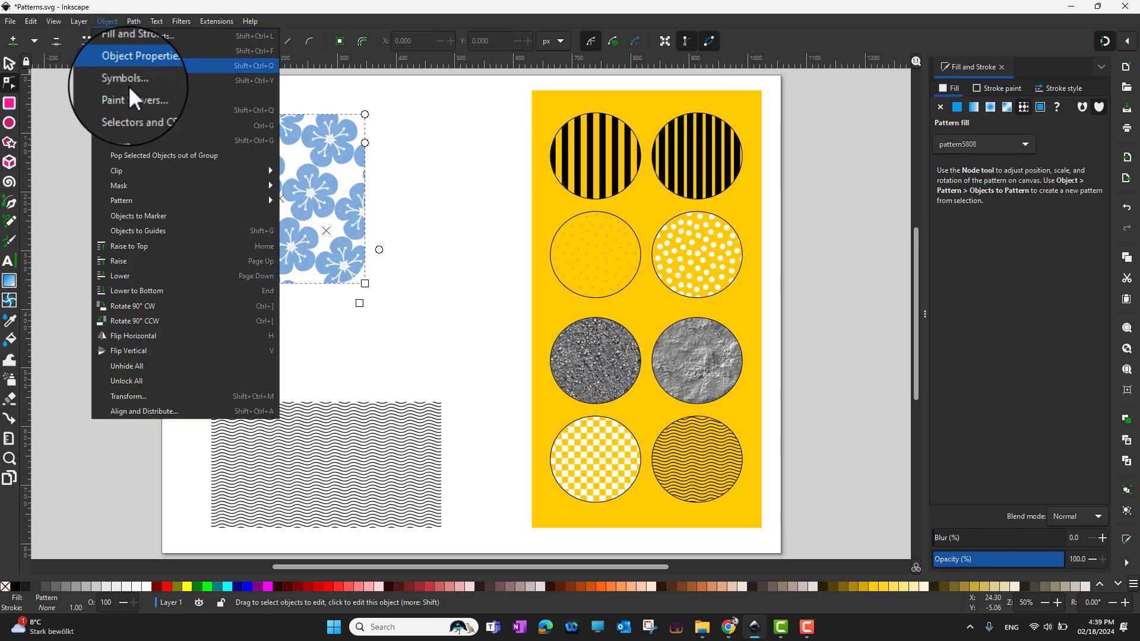
mouse_move(155, 199)
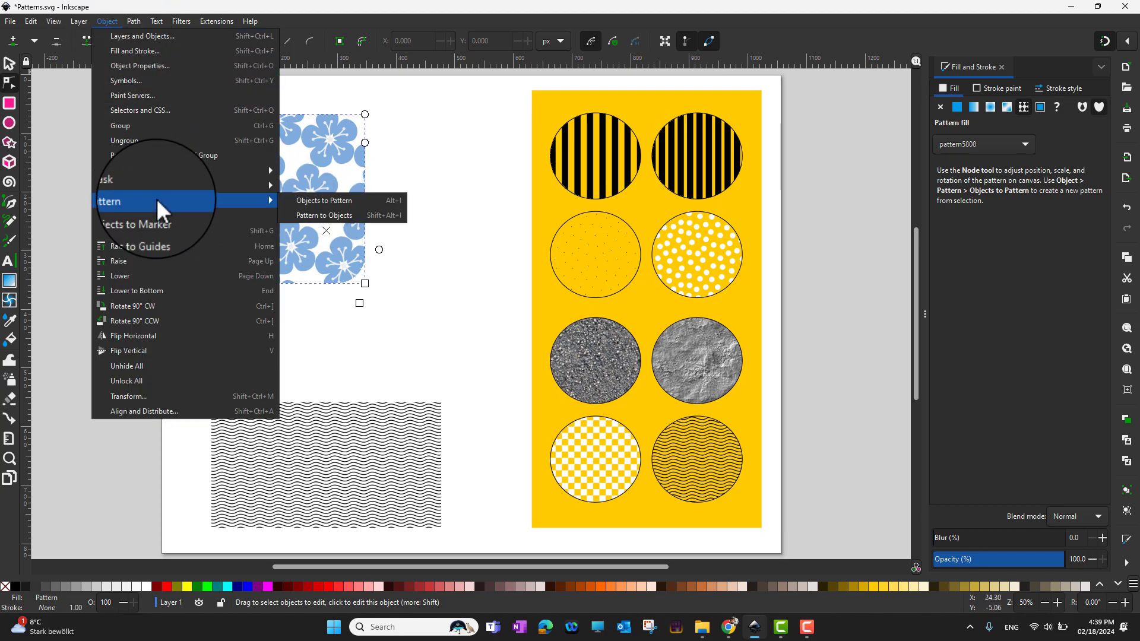
click(328, 224)
click(380, 342)
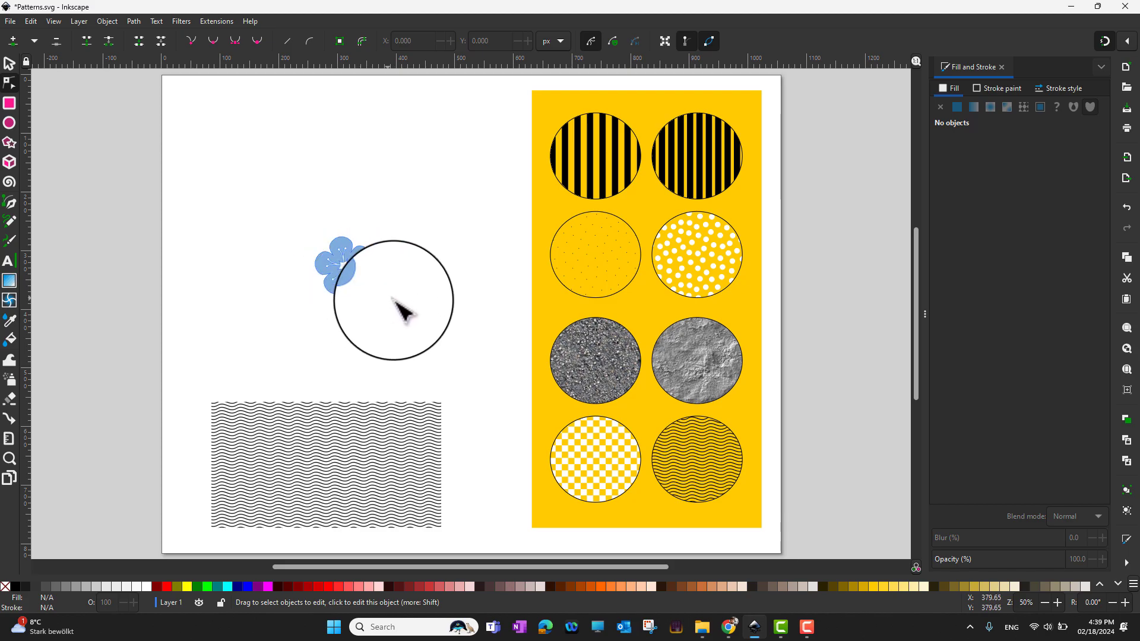
Step: Look for pattern5808 in the wavy rectangle's pattern list, and clean up the document's unused definitions
click(400, 427)
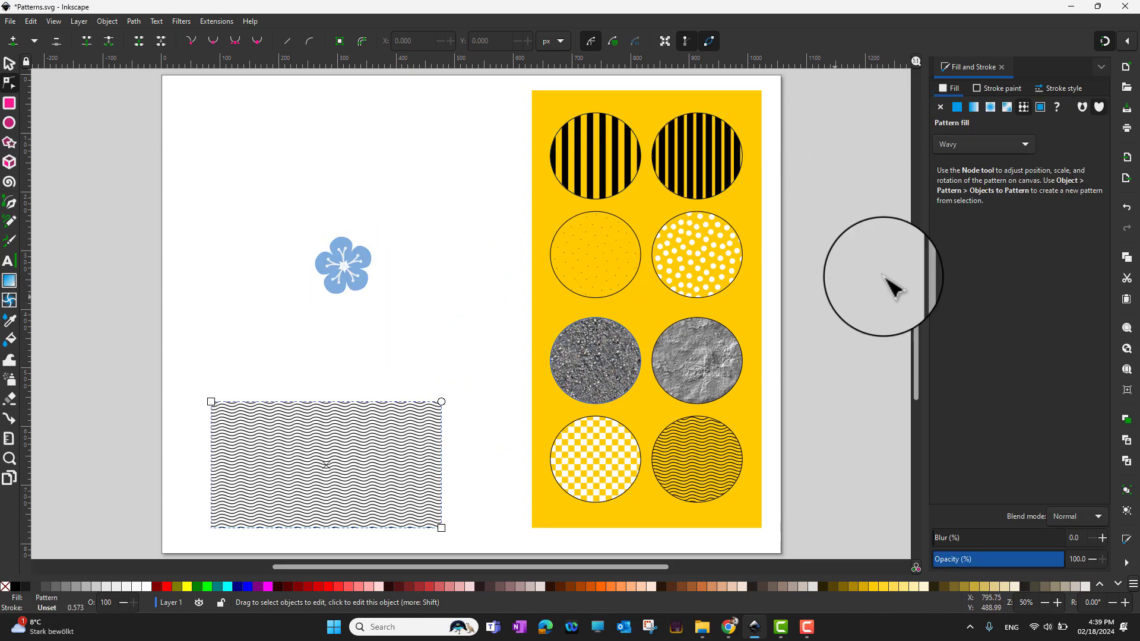
click(1024, 142)
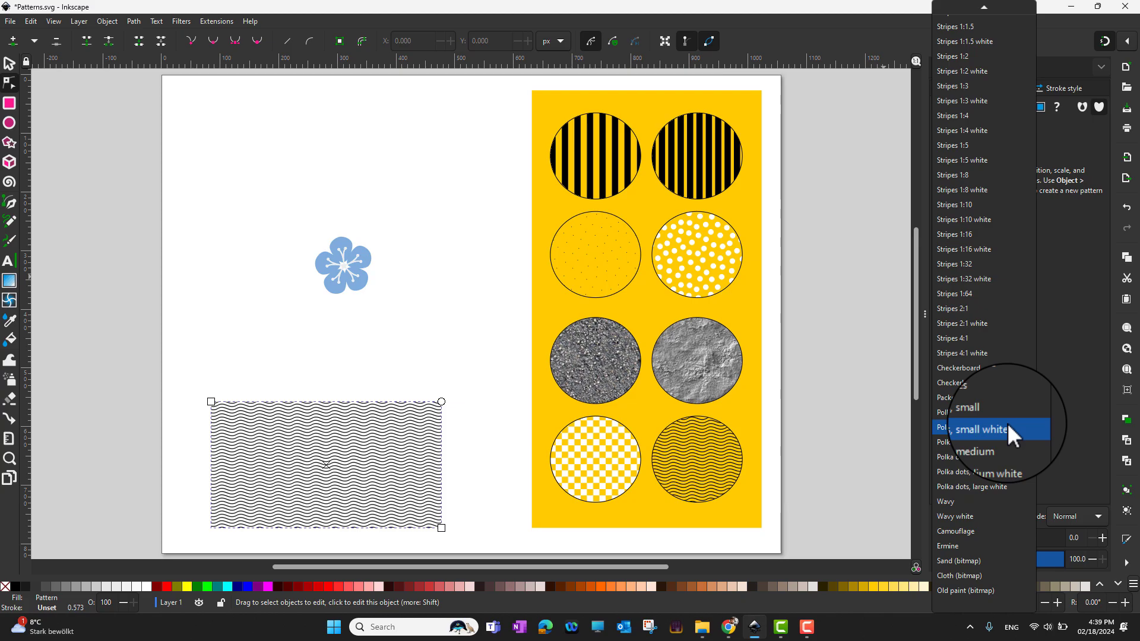
scroll(1001, 414, up, 5)
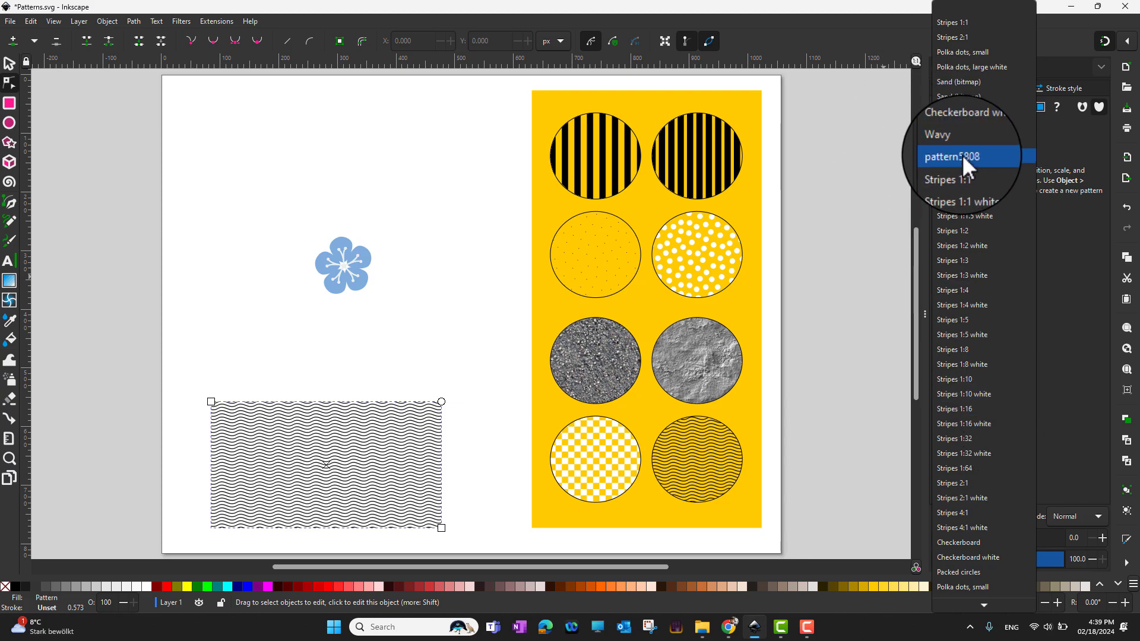
click(463, 215)
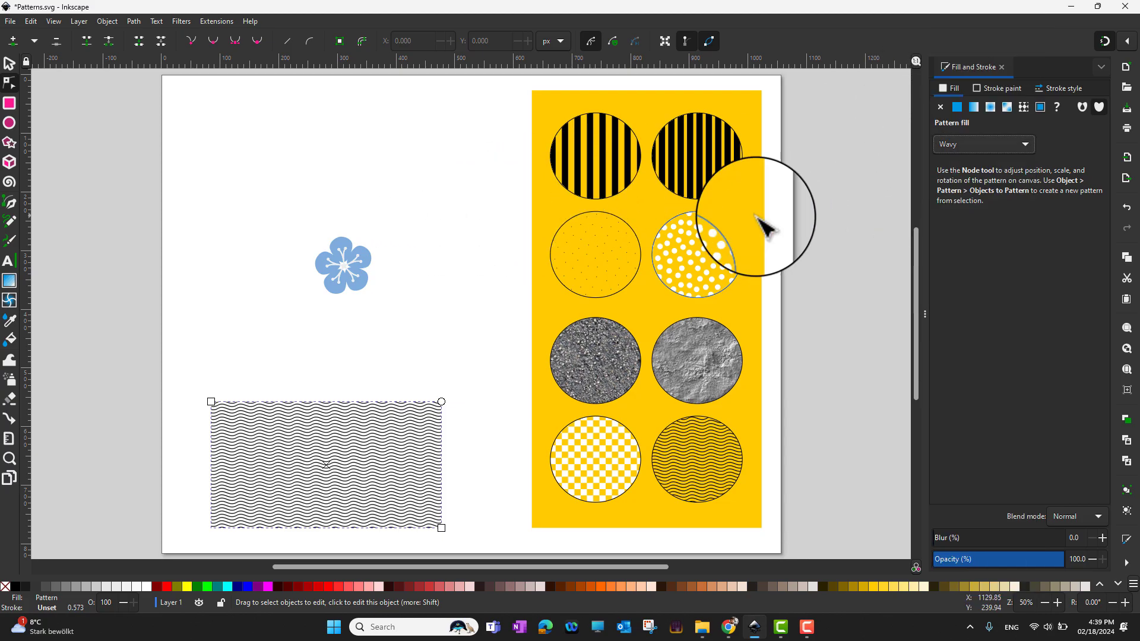
click(10, 22)
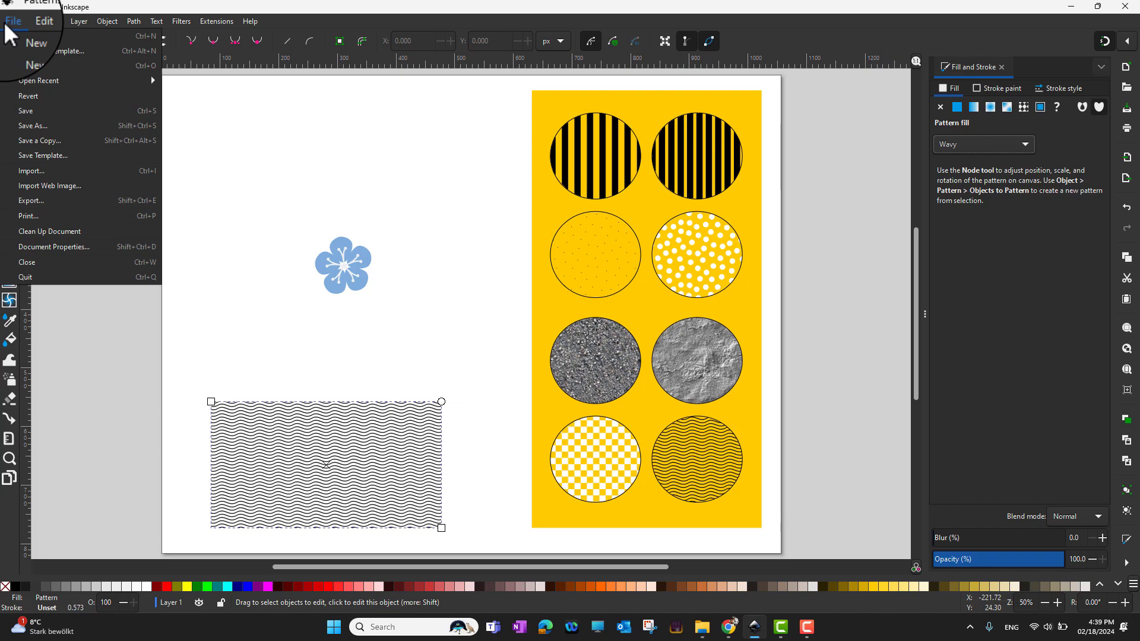
click(57, 231)
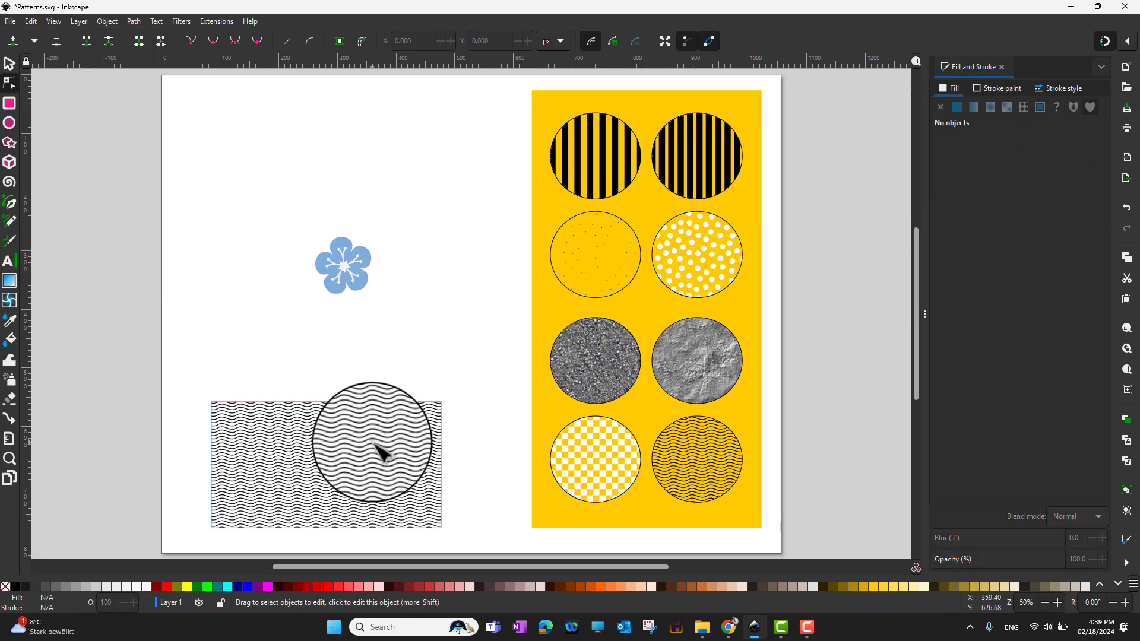
Step: Examine the patterns available for the wavy rectangle in the cleaned-up document, keeping its Wavy fill
click(1027, 144)
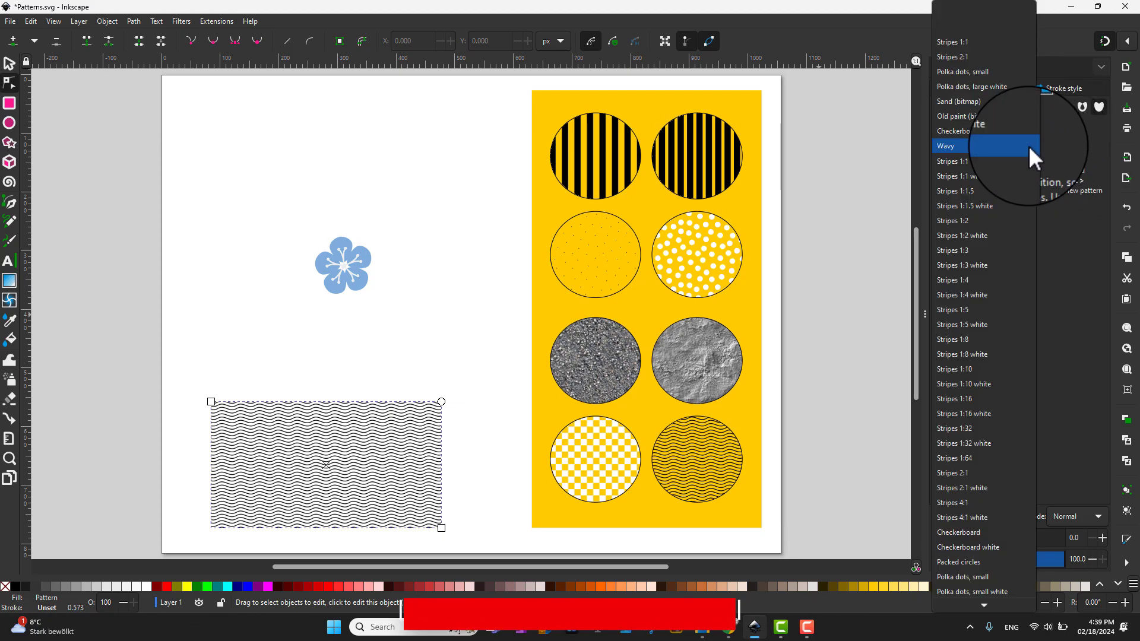
scroll(1015, 318, down, 5)
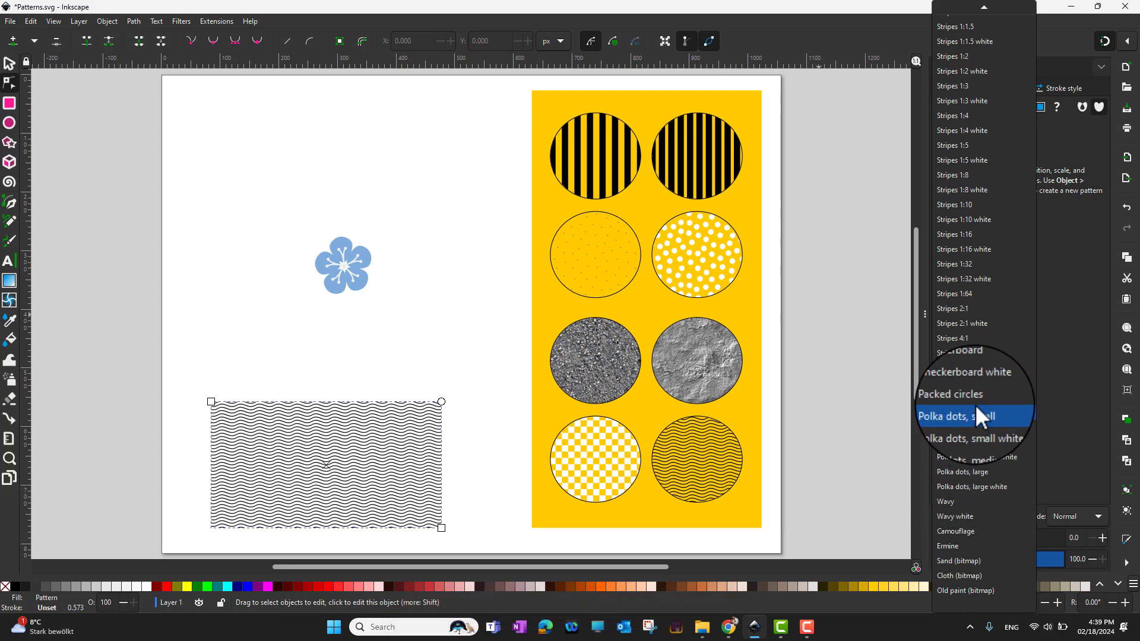
click(461, 297)
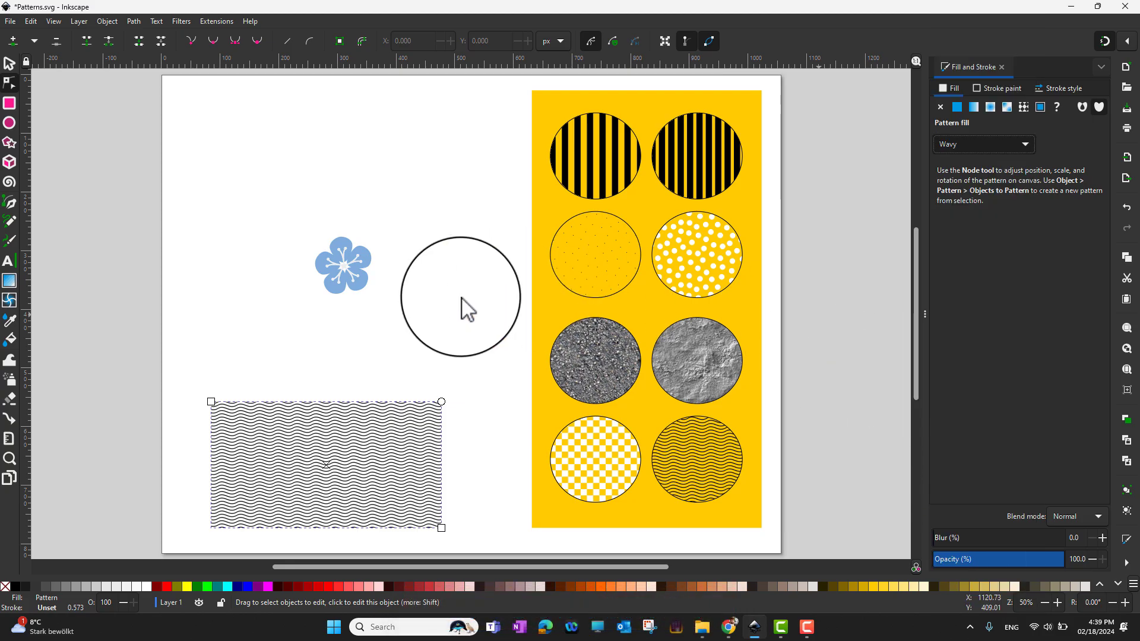